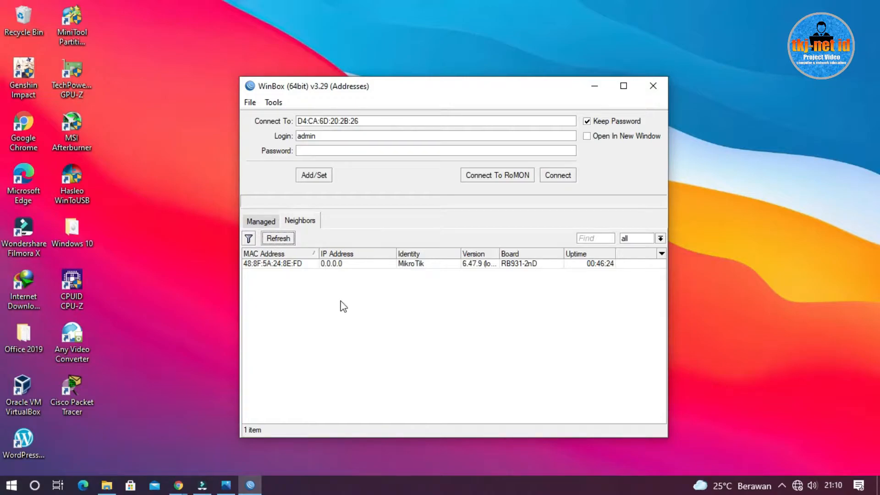
Open the Windows network adapter options from the Network & Internet status settings
left_click(268, 267)
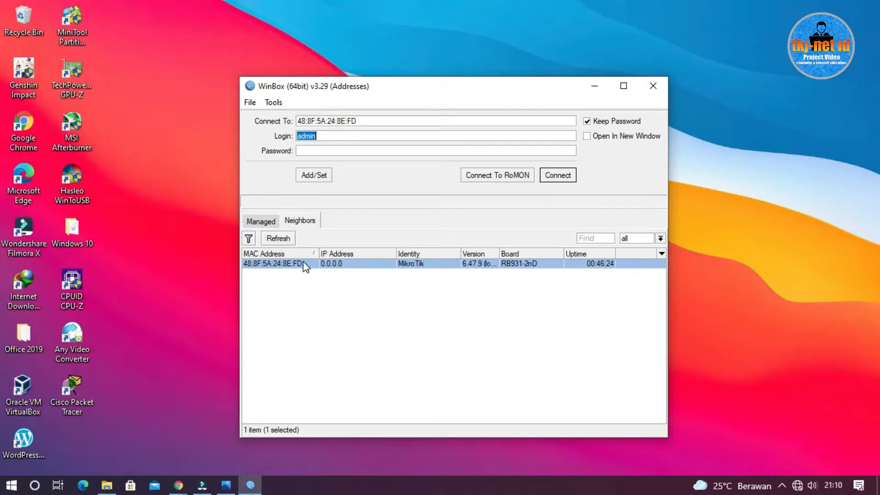
right_click(805, 482)
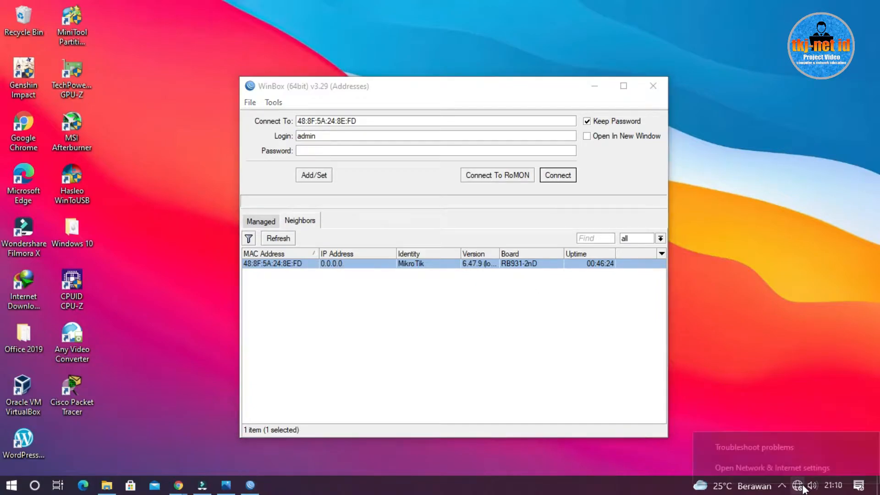
left_click(804, 470)
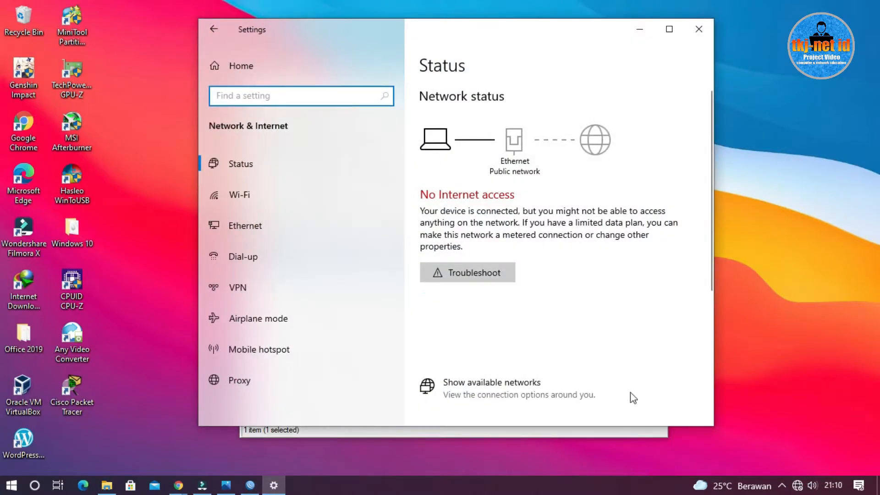
scroll(468, 206, "down", 4)
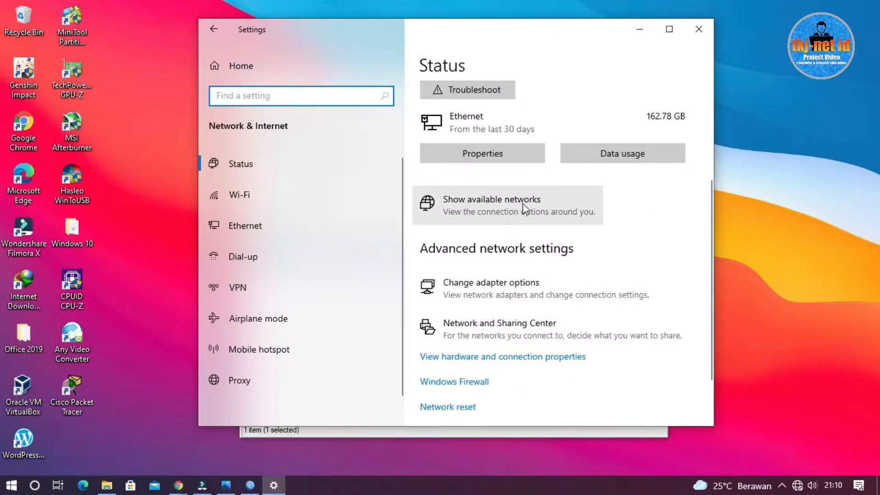
left_click(495, 277)
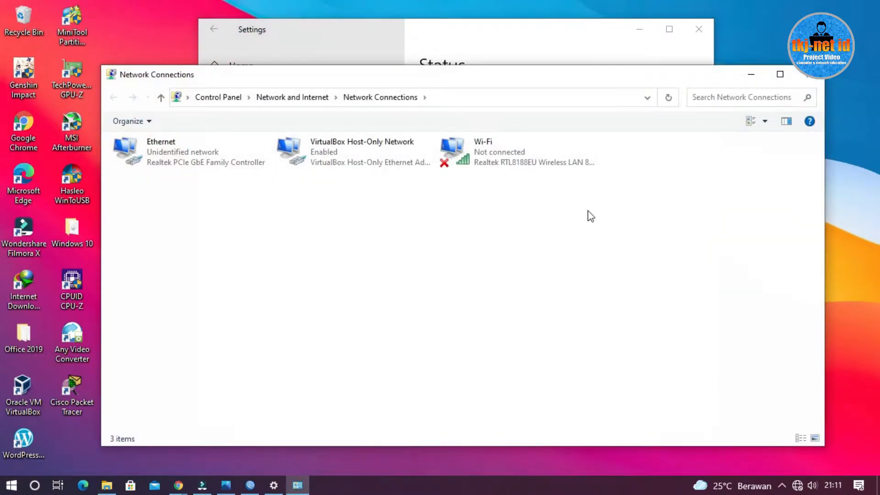
Examine the computer's network adapters, comparing the Ethernet adapter with the VirtualBox Host-Only Network adapter
left_click(429, 250)
left_click(447, 275)
left_click(314, 165)
left_click(215, 166)
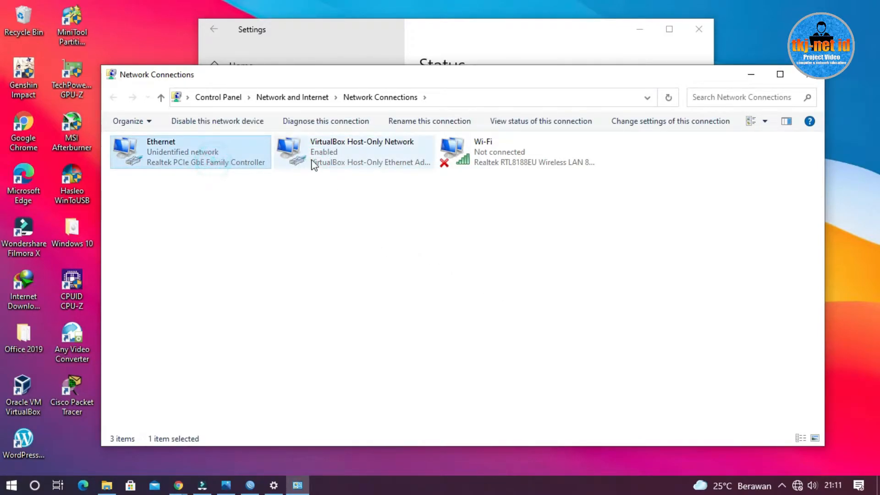
left_click(380, 242)
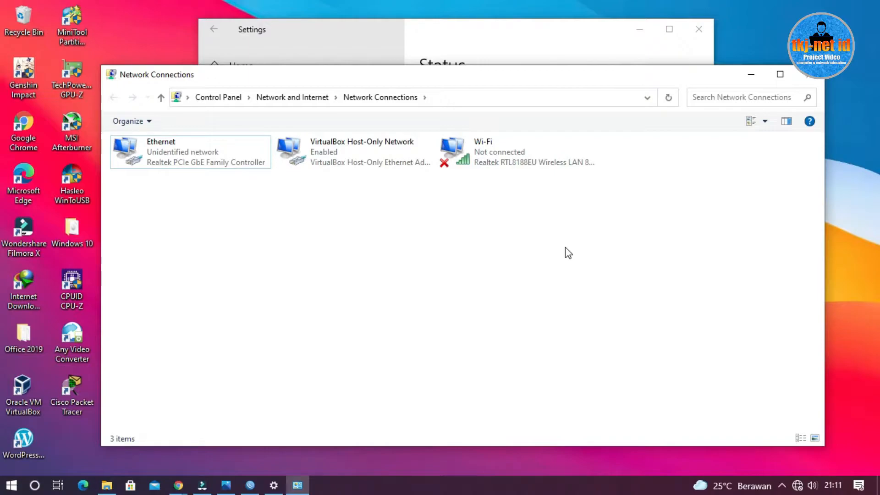
left_click(450, 254)
left_click(338, 254)
left_click(330, 164)
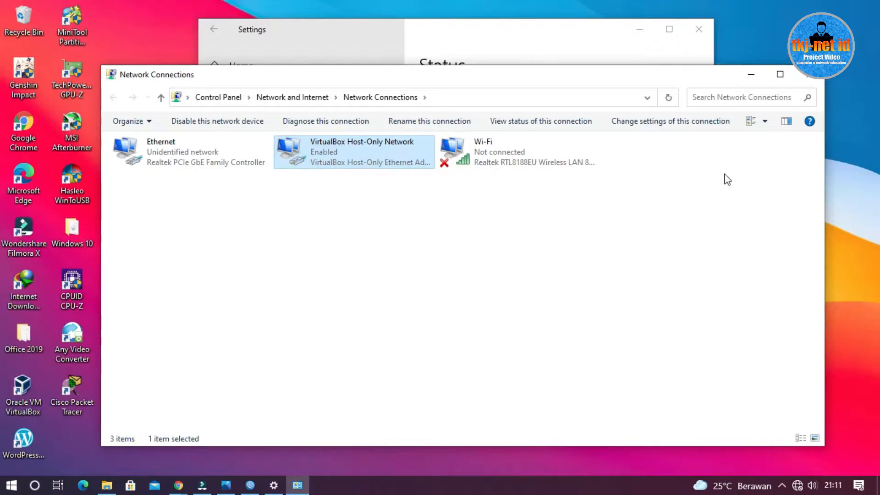
left_click(178, 158)
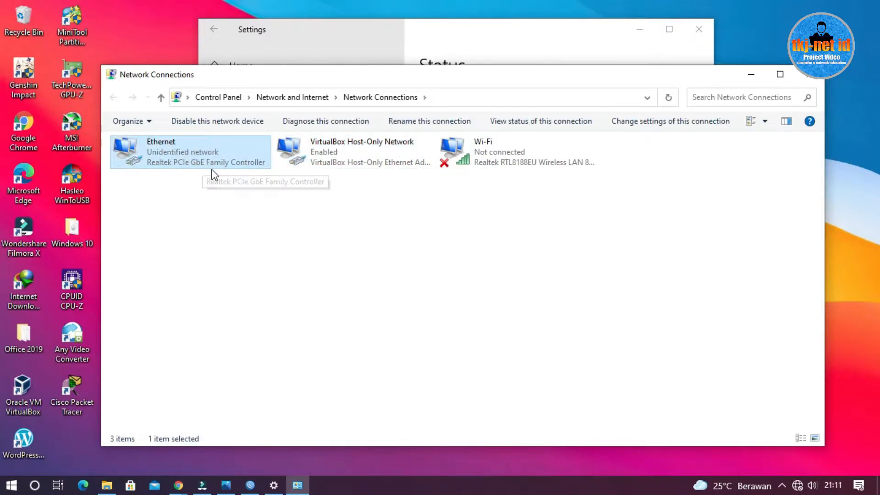
left_click(331, 212)
Disable the VirtualBox Host-Only Network adapter and minimize the network windows to return to WinBox
right_click(335, 148)
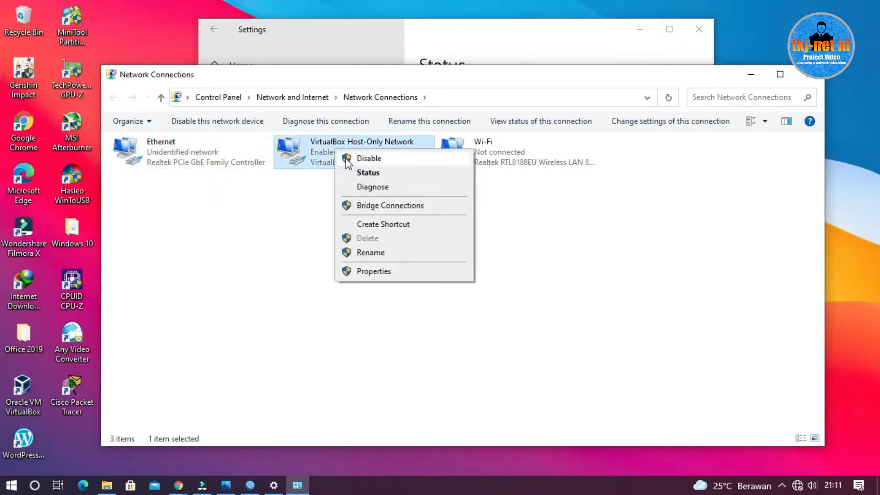
left_click(381, 160)
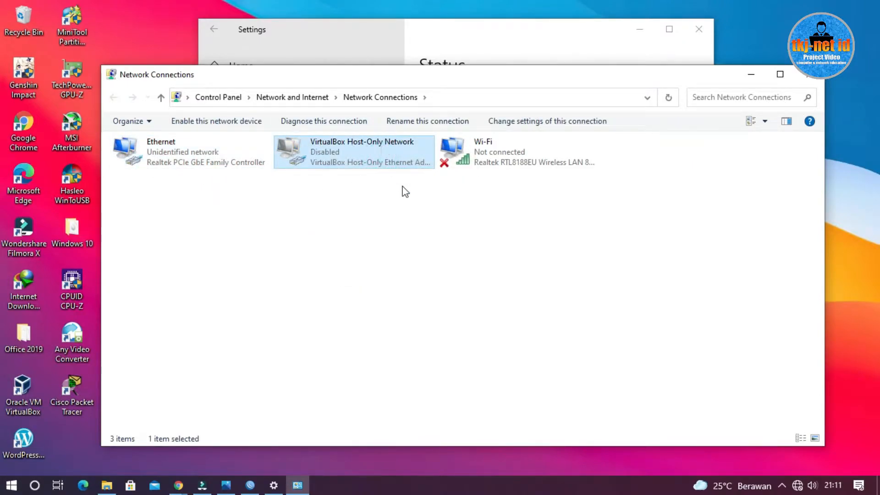
left_click(751, 75)
left_click(635, 32)
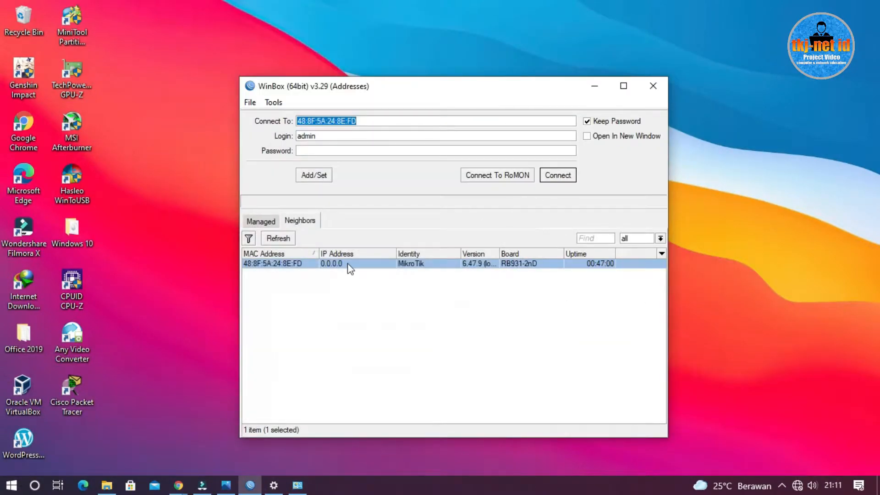
Refresh the neighbor list and connect to the discovered MikroTik RB931-2nD by its MAC address with the admin login
left_click(358, 297)
left_click(278, 238)
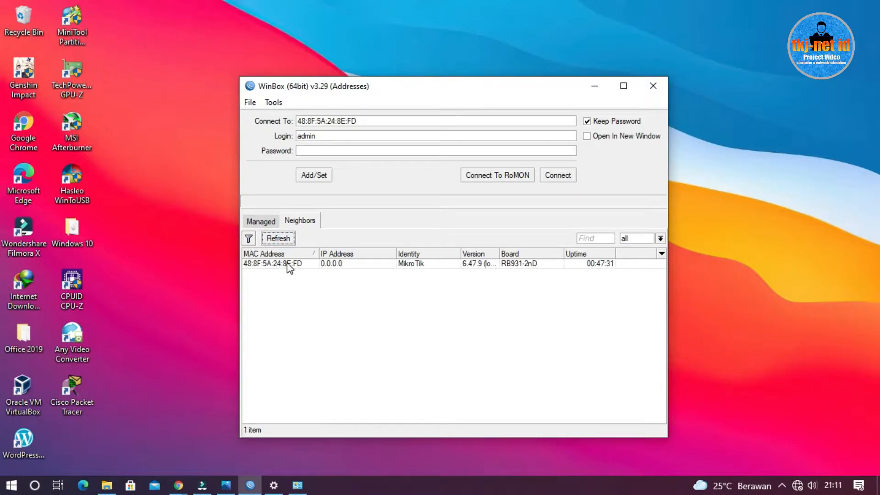
left_click(289, 266)
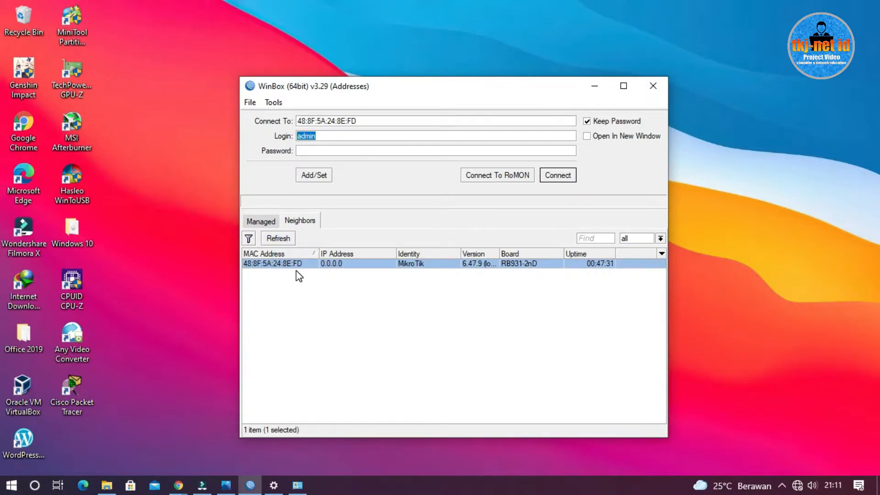
left_click(571, 174)
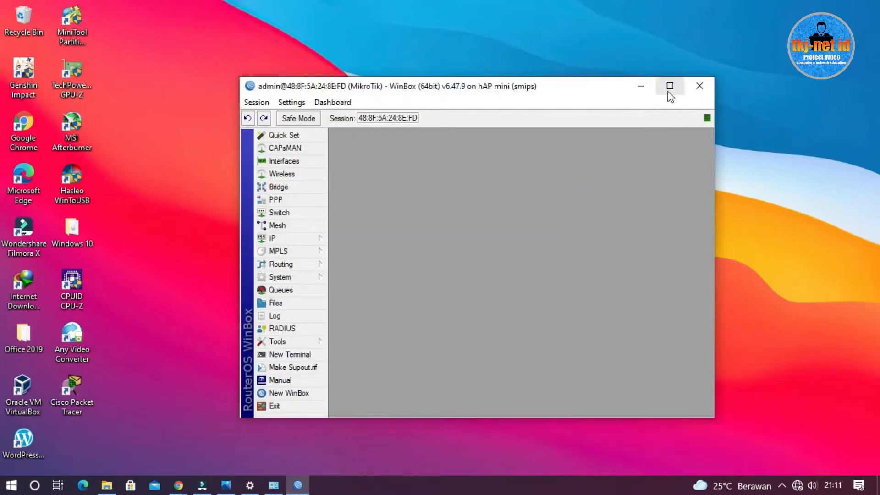
left_click(667, 90)
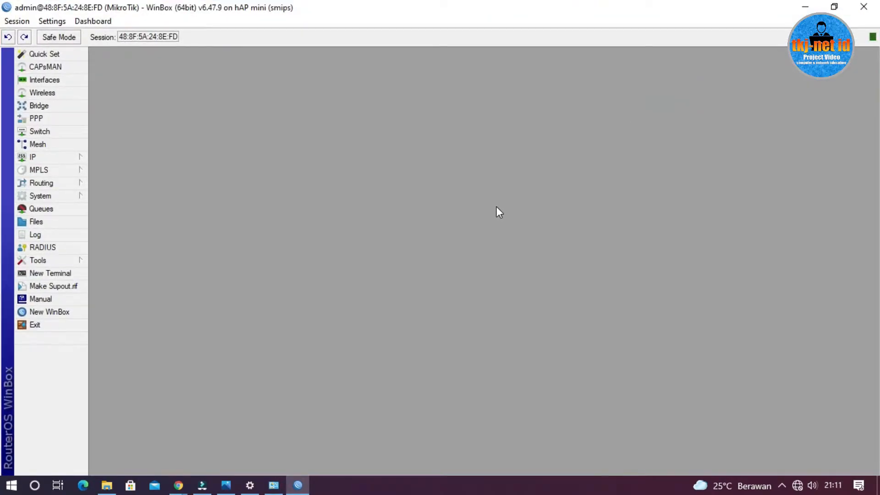
Consult the Project.png topology diagram in Photos, return to WinBox and set the router's identity to WR-1
left_click(237, 483)
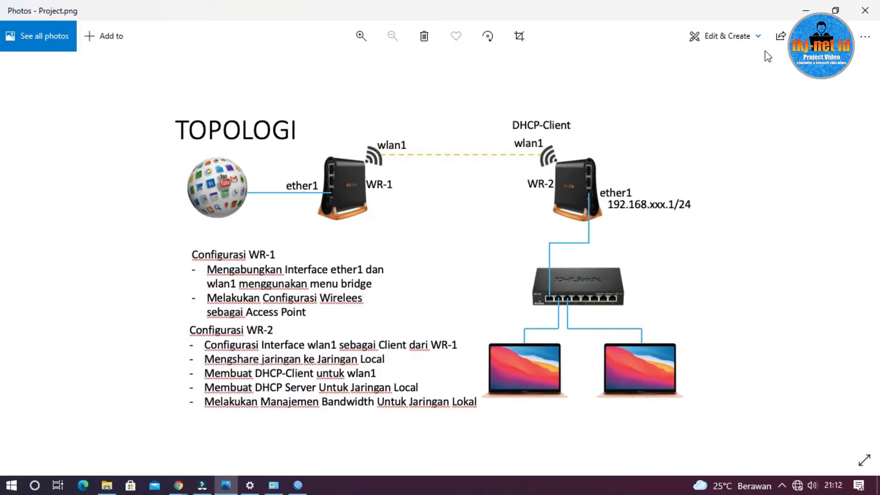
left_click(806, 11)
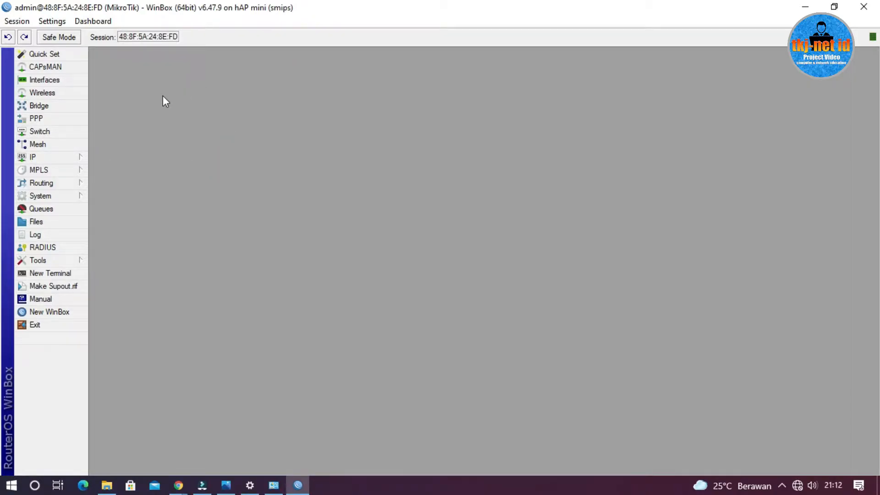
left_click(68, 192)
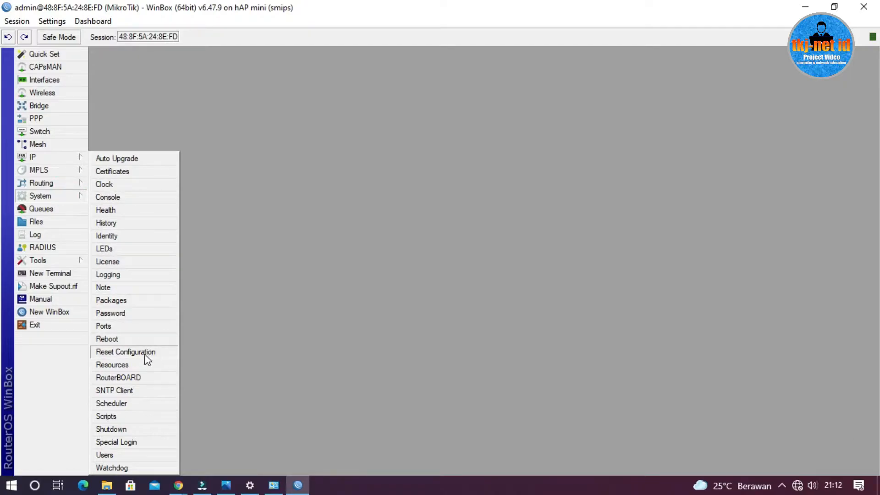
left_click(131, 233)
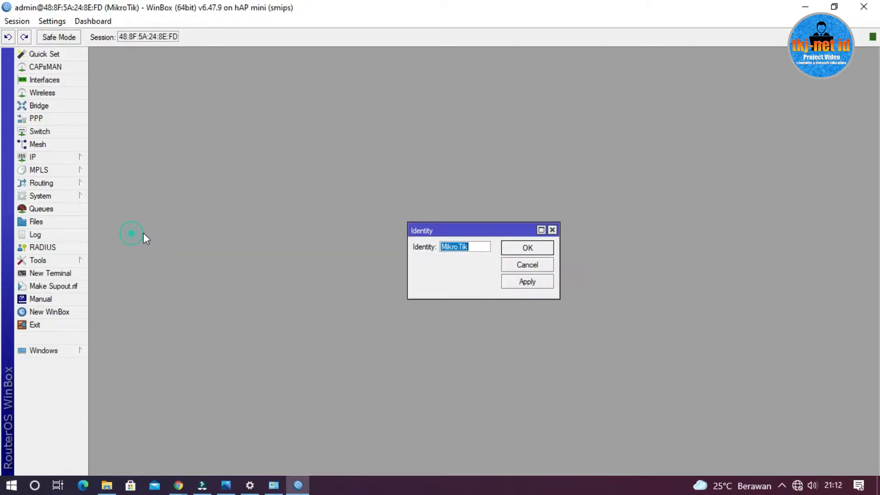
type("WR-1")
left_click(527, 249)
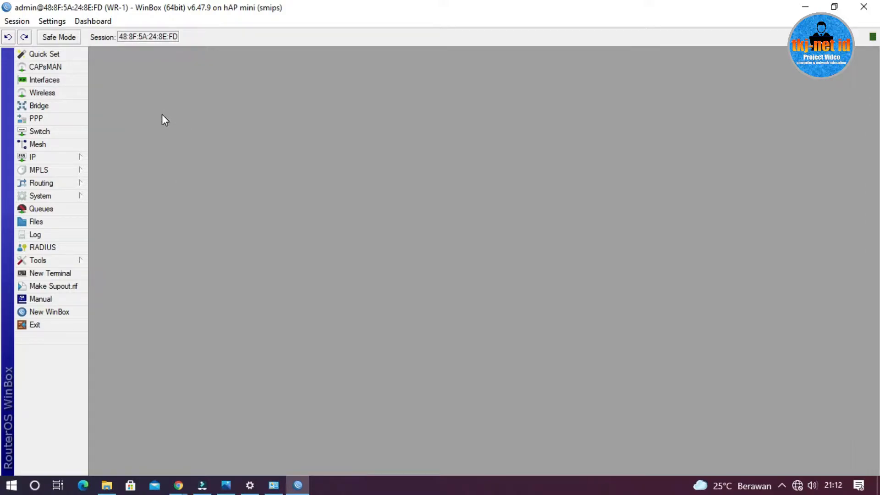
Create a new bridge interface, keeping the default name bridge1 and default settings
left_click(38, 107)
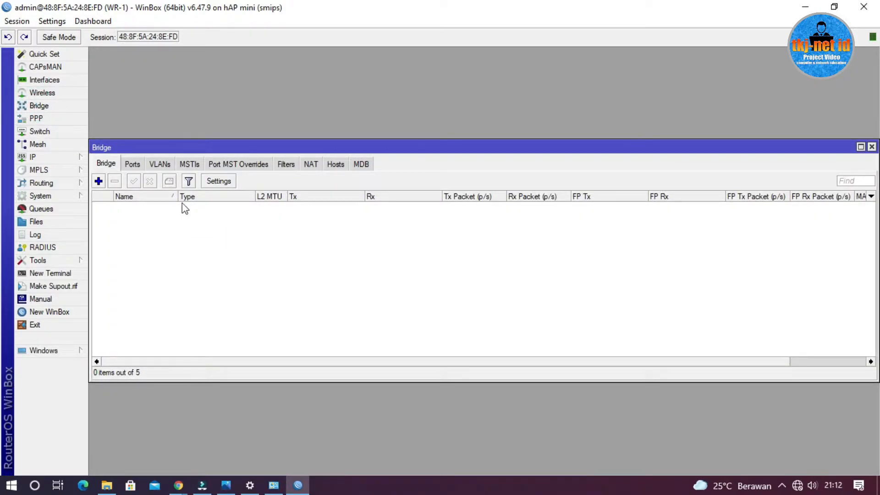
left_click(98, 182)
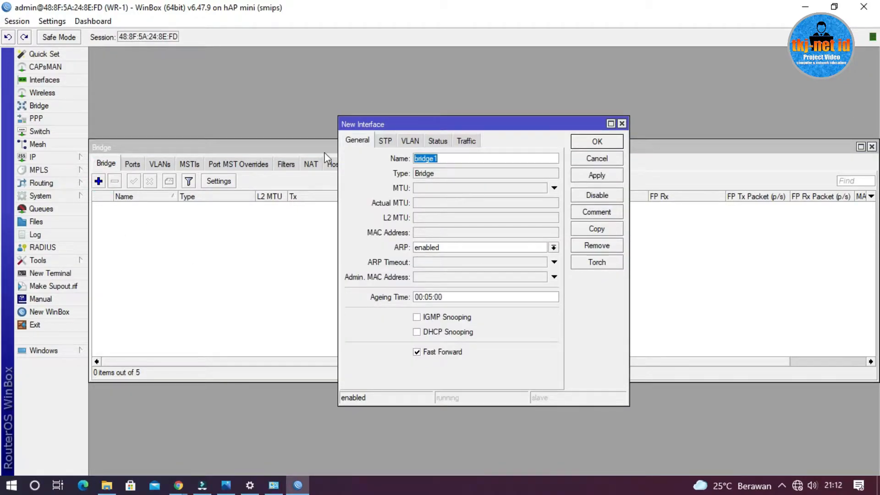
left_click(605, 142)
left_click(207, 241)
left_click(140, 207)
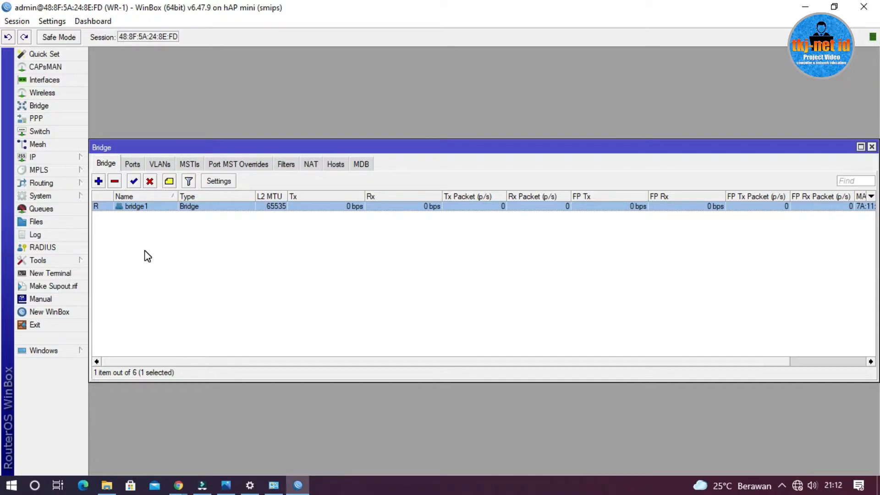
Add interface ether1 as a port of bridge1
left_click(133, 164)
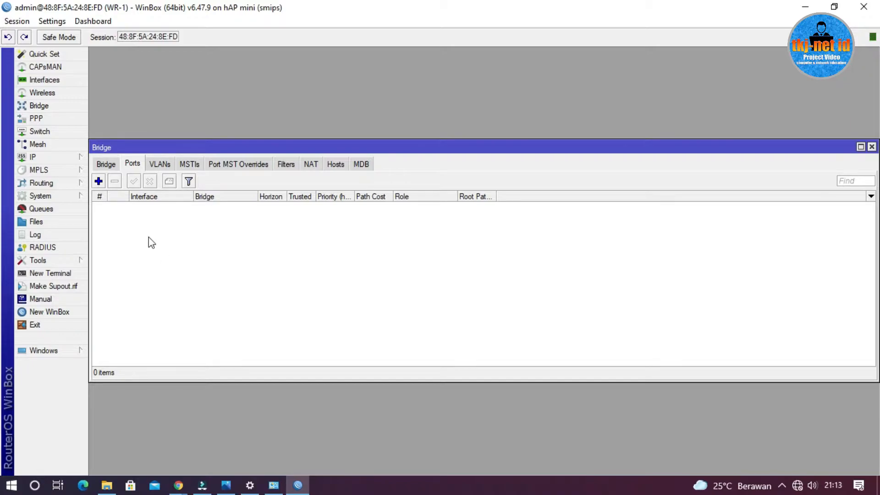
left_click(99, 182)
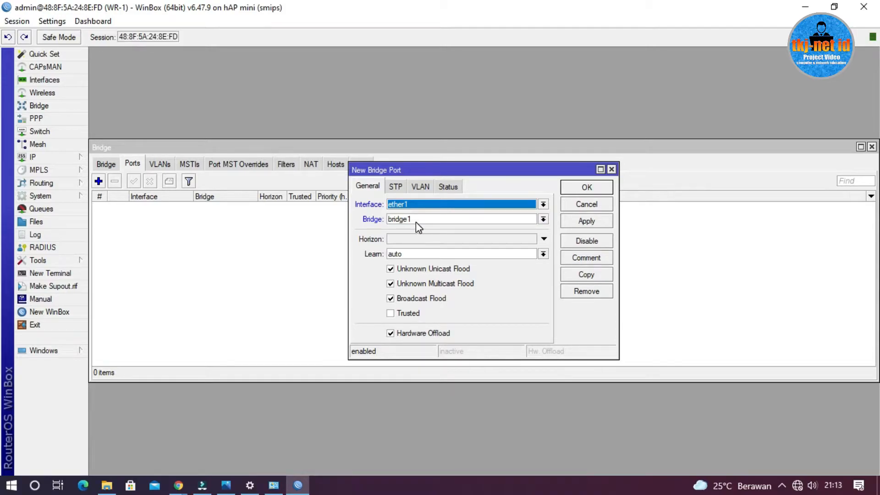
left_click(586, 188)
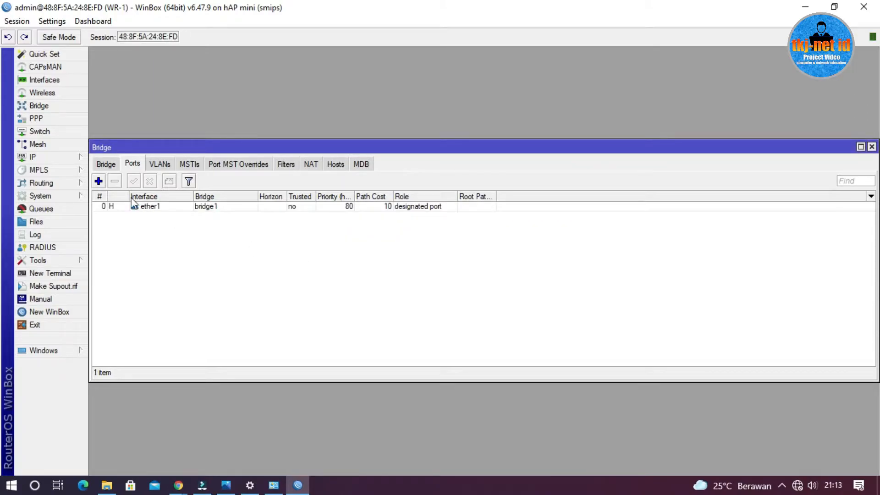
Add interface wlan1 as a second port of bridge1 and close the bridge window
left_click(99, 182)
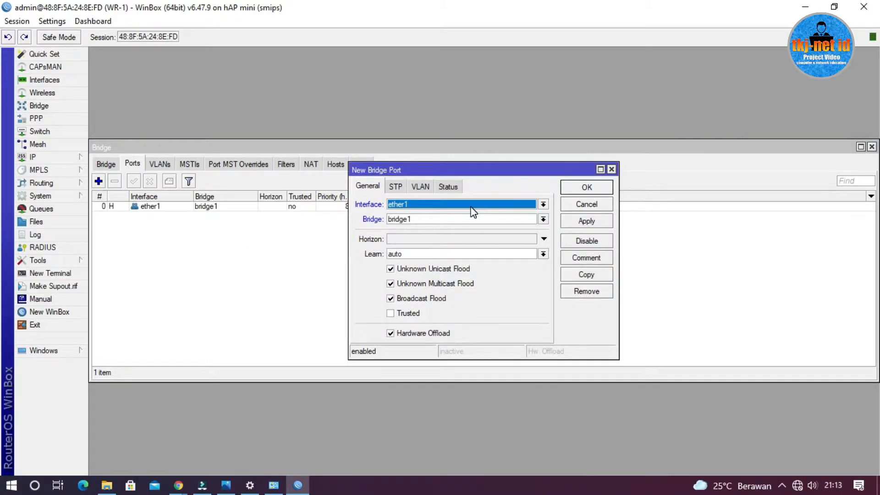
left_click(470, 205)
left_click(458, 281)
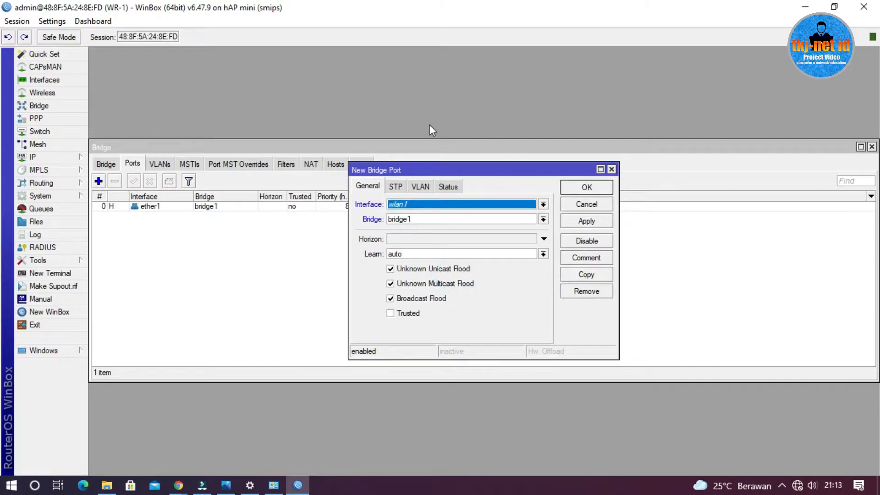
left_click(589, 188)
left_click(311, 287)
left_click(133, 216)
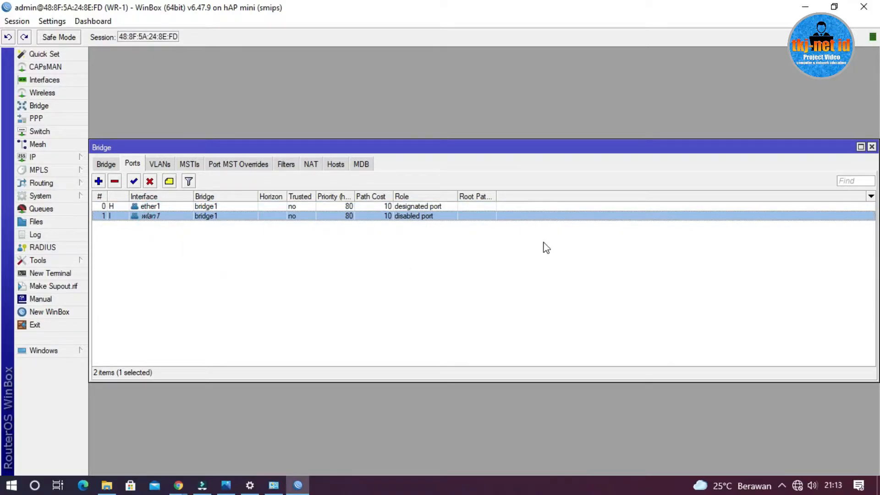
left_click(871, 147)
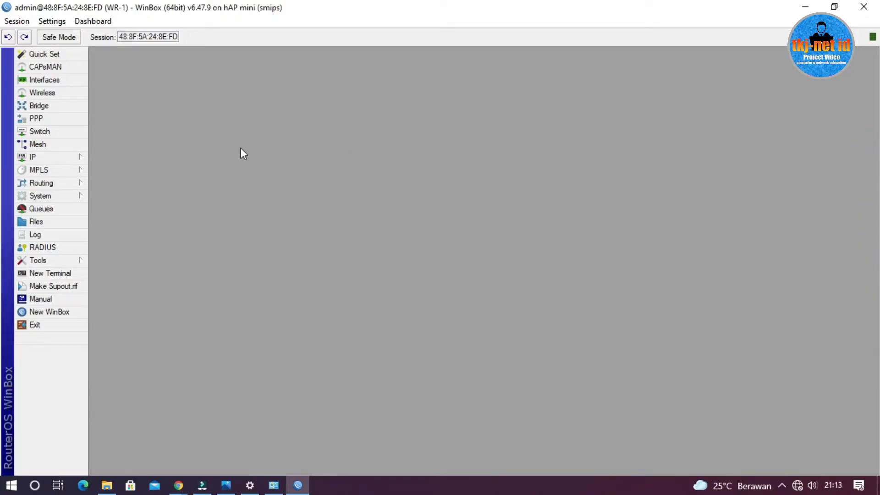
Check the status of ether1 and wlan1 in the router's interface list and close it
left_click(55, 80)
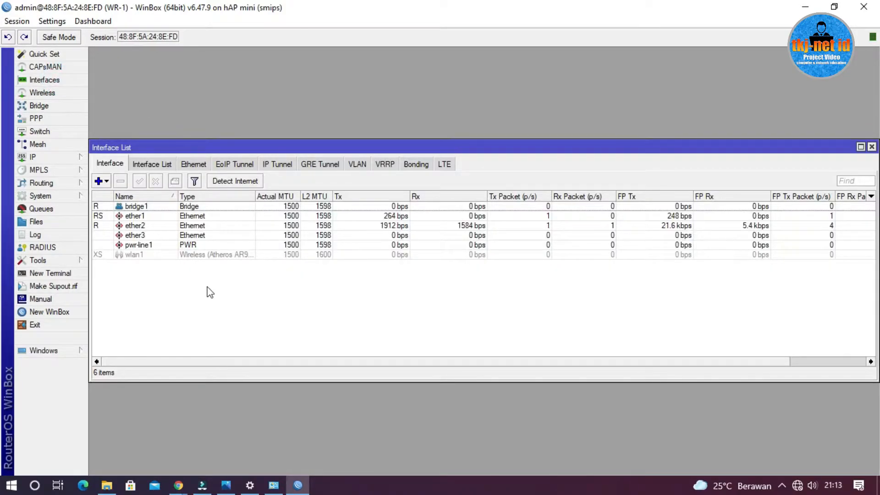
left_click(120, 216)
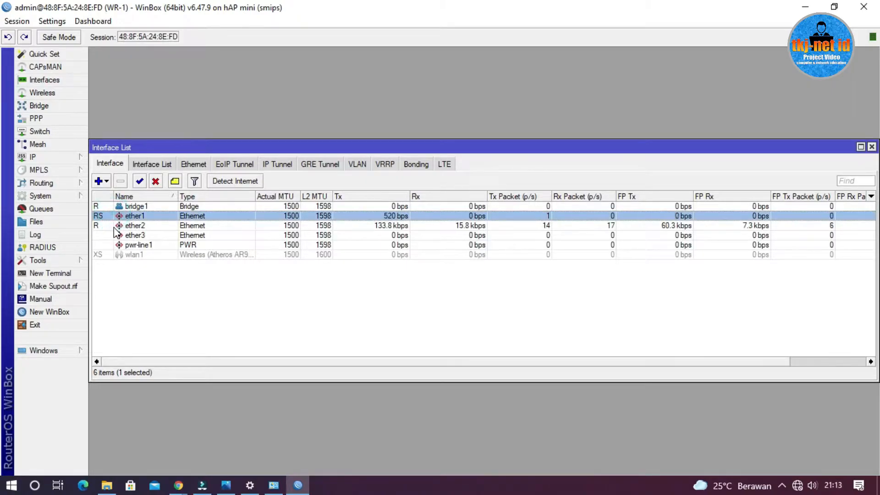
left_click(118, 255)
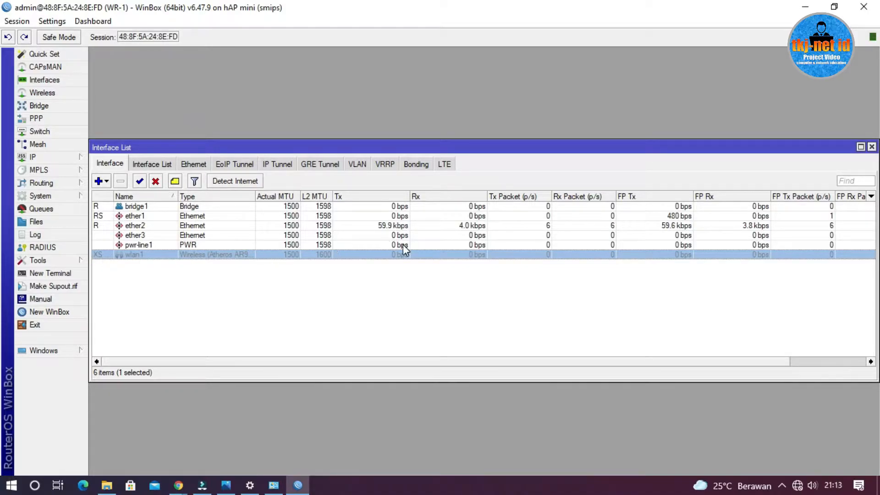
left_click(872, 147)
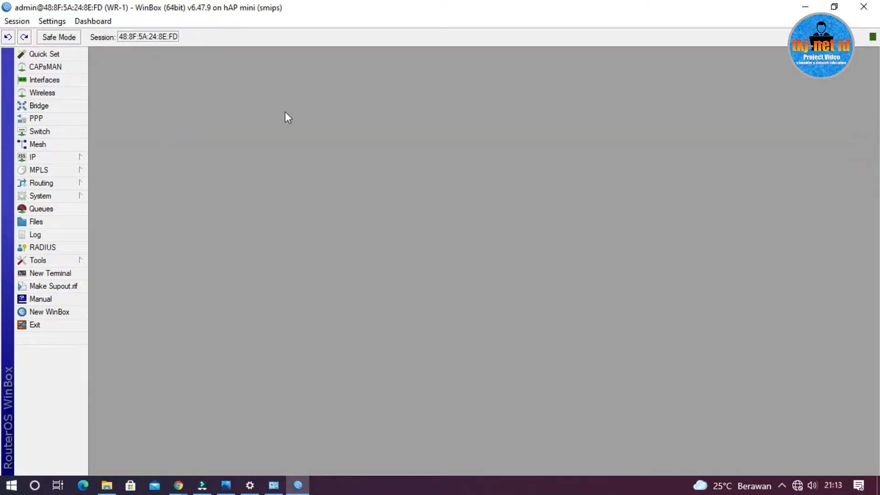
Start a new wireless security profile named SMK with the mode set to dynamic keys
left_click(48, 92)
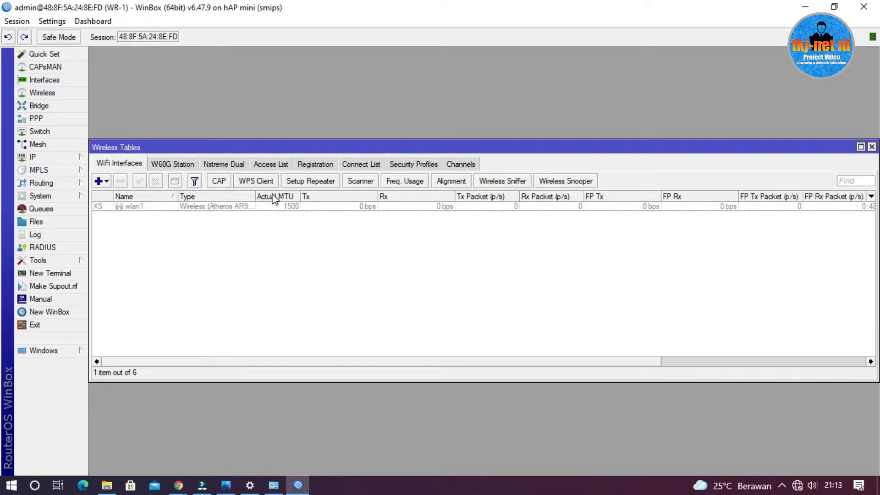
left_click(409, 164)
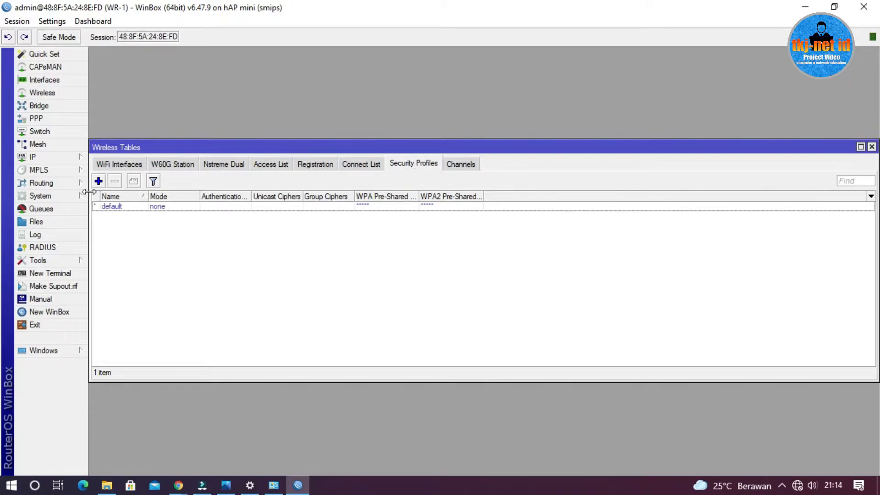
left_click(98, 181)
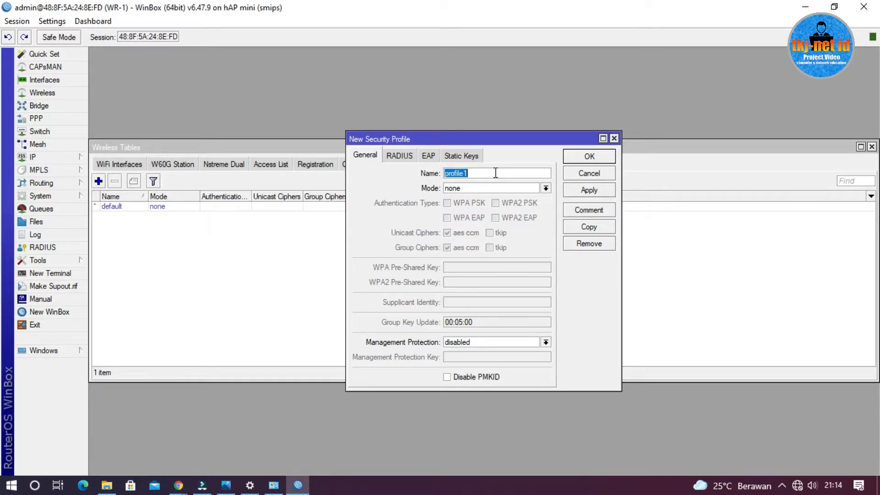
type("SMK")
left_click(497, 188)
left_click(498, 198)
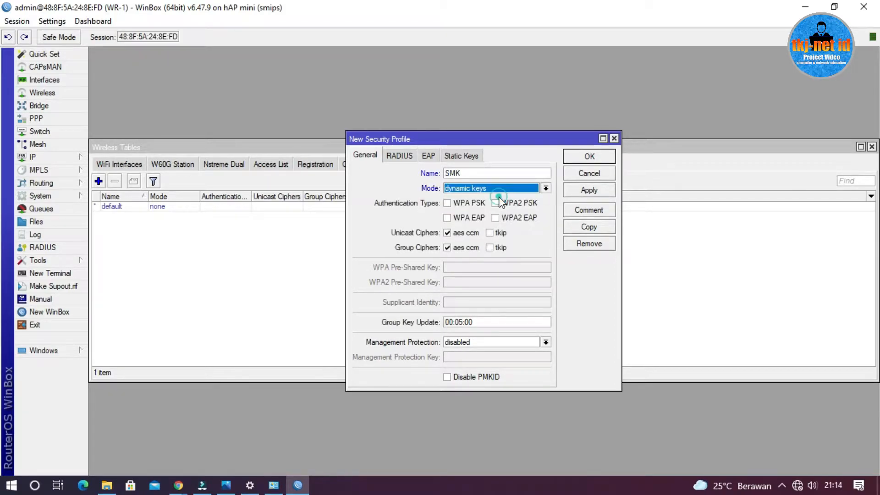
Enable WPA PSK and WPA2 PSK authentication in the SMK profile and add tkip to the unicast and group ciphers
left_click(465, 205)
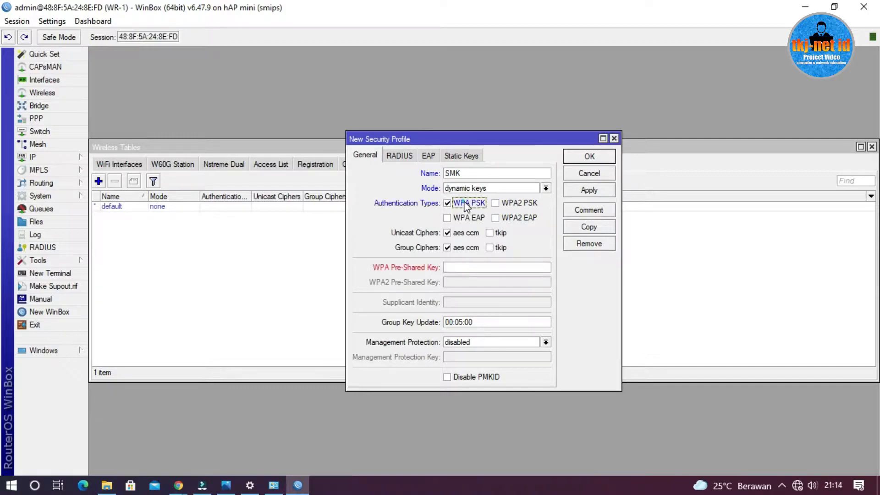
left_click(507, 202)
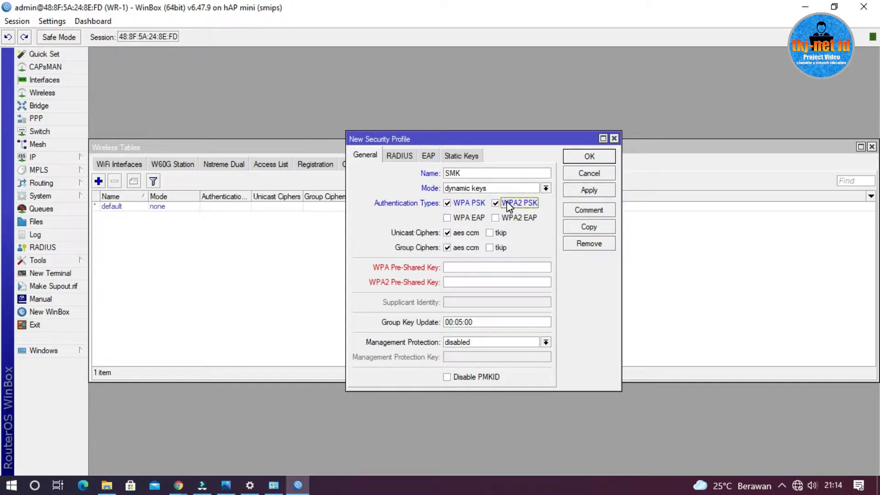
left_click(497, 233)
left_click(492, 248)
Enter the WPA and WPA2 pre-shared keys and save the SMK security profile
left_click(466, 270)
type("*********")
left_click(487, 284)
type("**********")
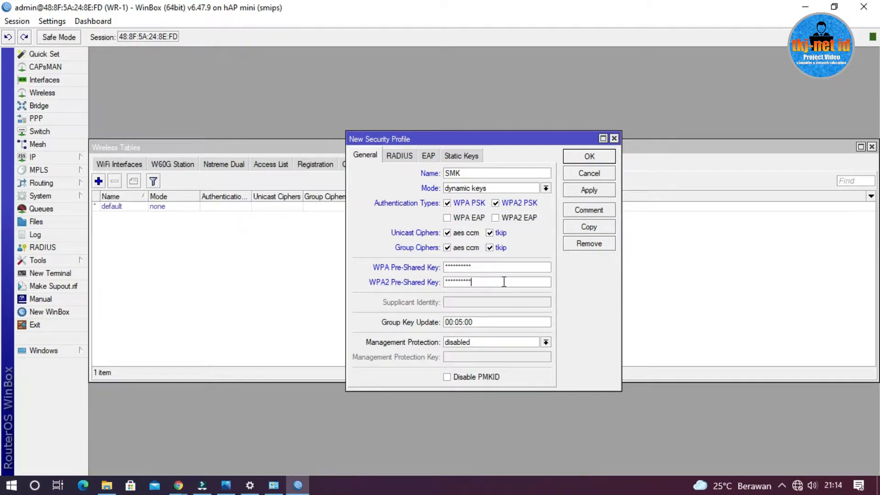
left_click(597, 160)
left_click(596, 160)
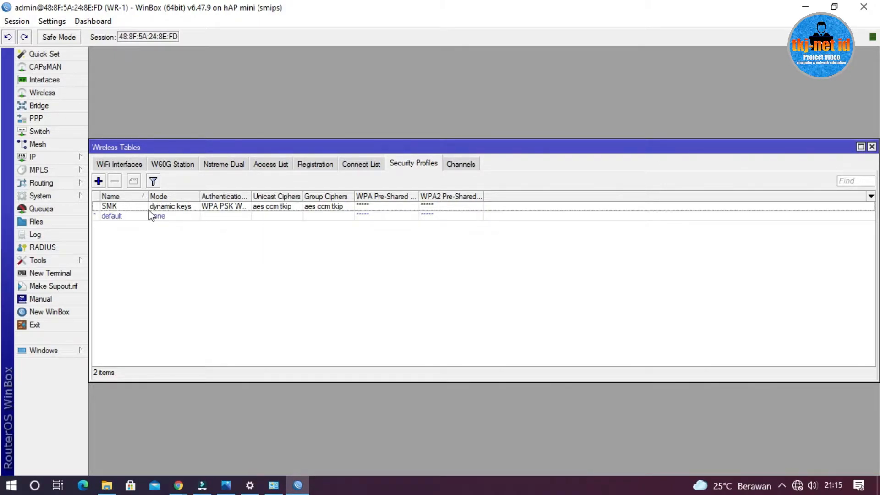
Enable the wlan1 interface in the list of WiFi interfaces
left_click(131, 165)
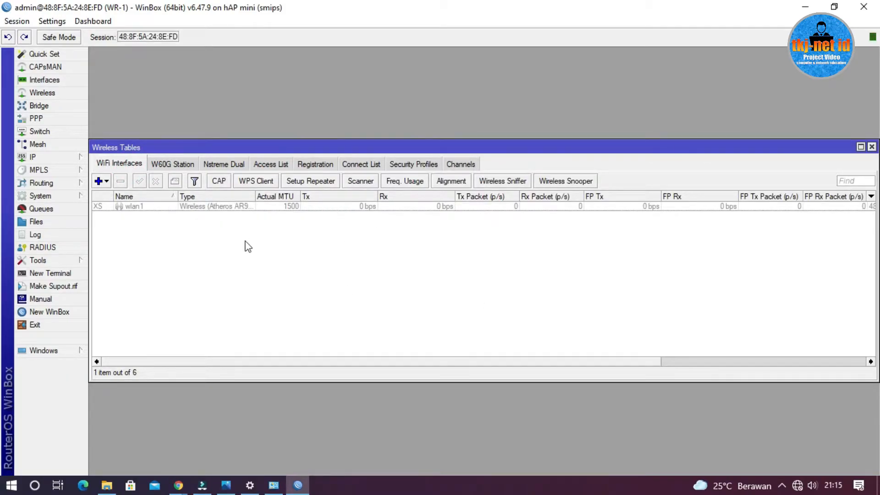
left_click(160, 207)
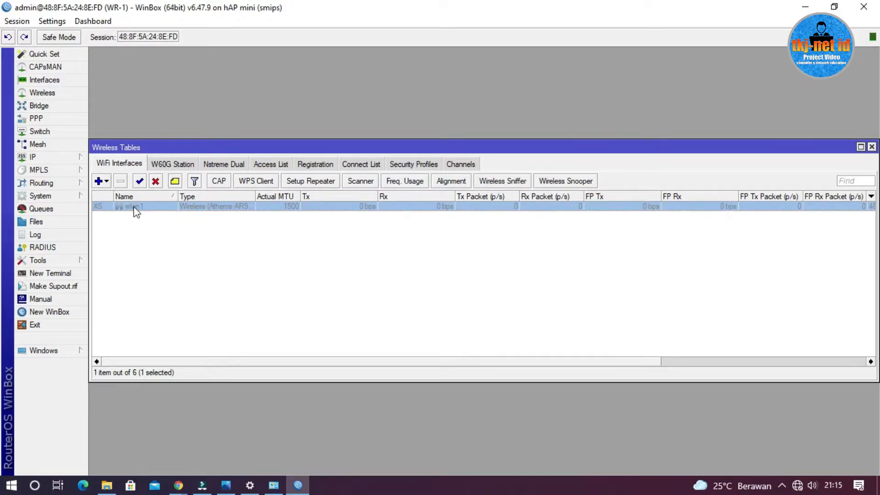
left_click(139, 182)
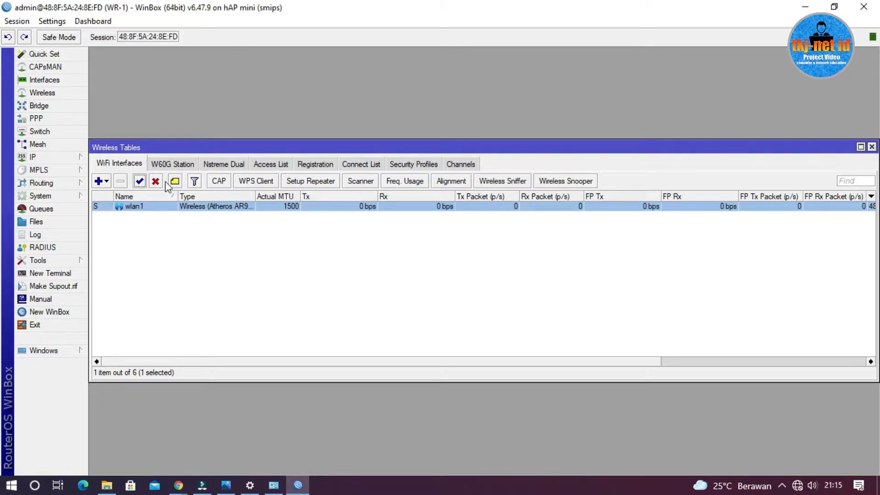
Disable the wlan1 interface and enable it again
left_click(143, 222)
left_click(132, 208)
left_click(156, 182)
left_click(134, 222)
left_click(120, 208)
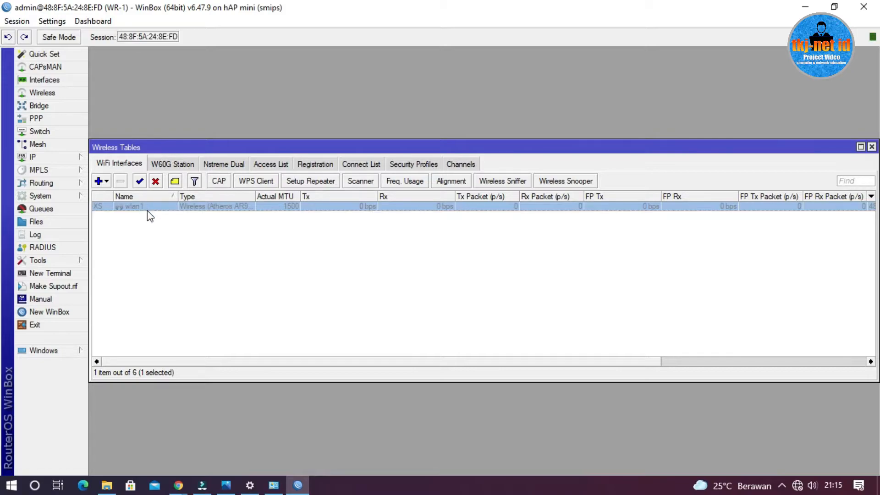
left_click(140, 183)
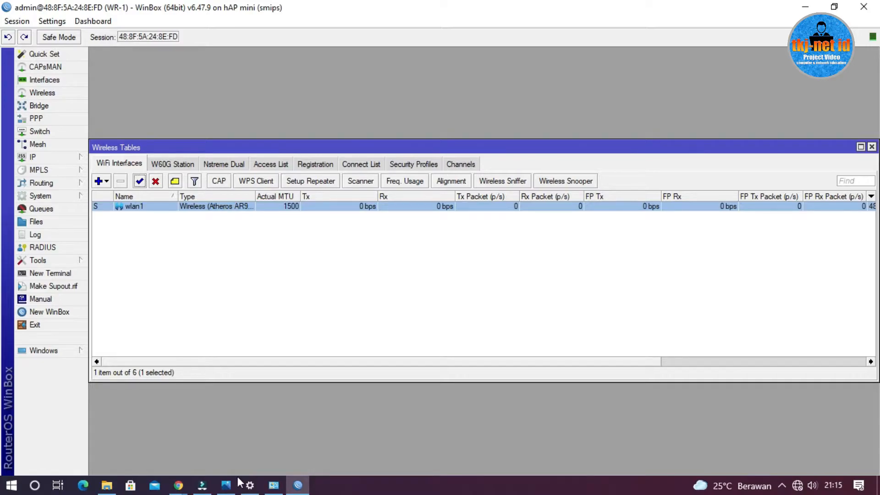
Consult the topology picture for WR-1's role, then set wlan1's mode to ap bridge and its band to 2GHz-B/G/N
left_click(226, 485)
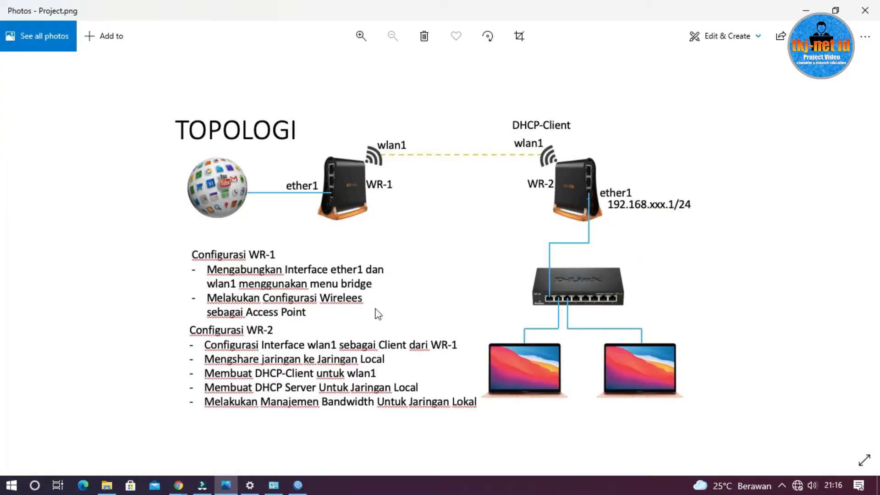
left_click(805, 10)
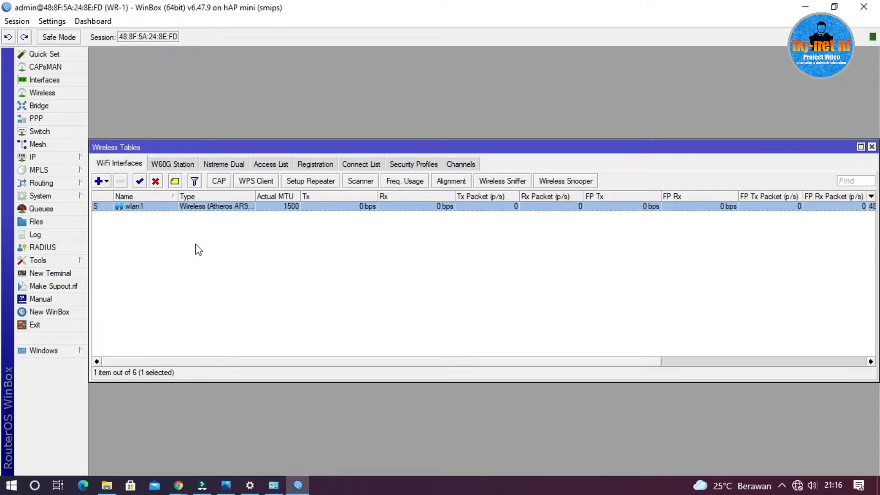
double_click(143, 211)
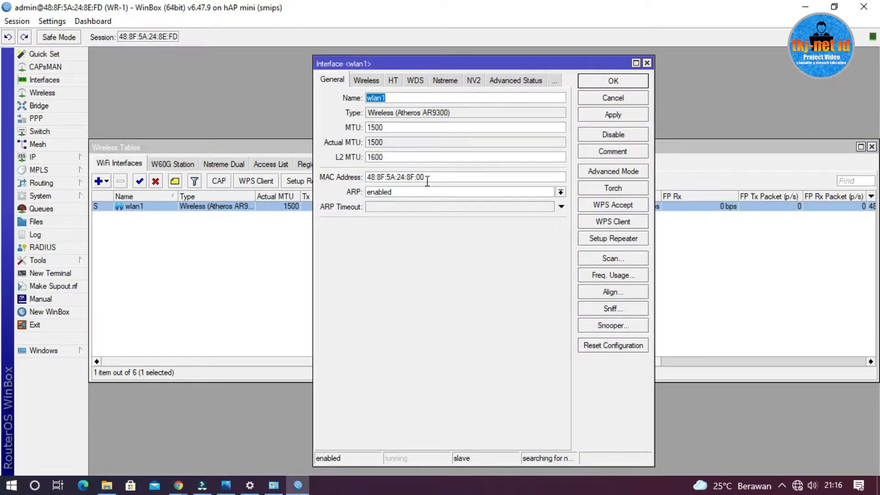
left_click(365, 81)
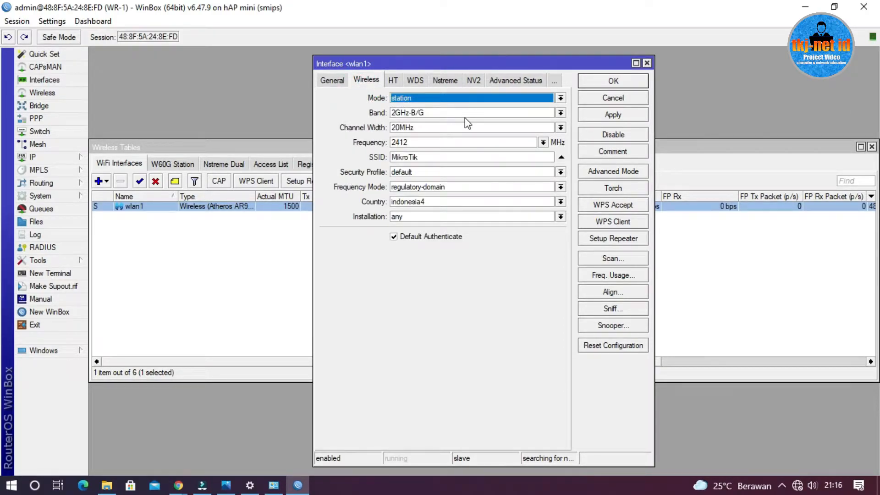
left_click(512, 100)
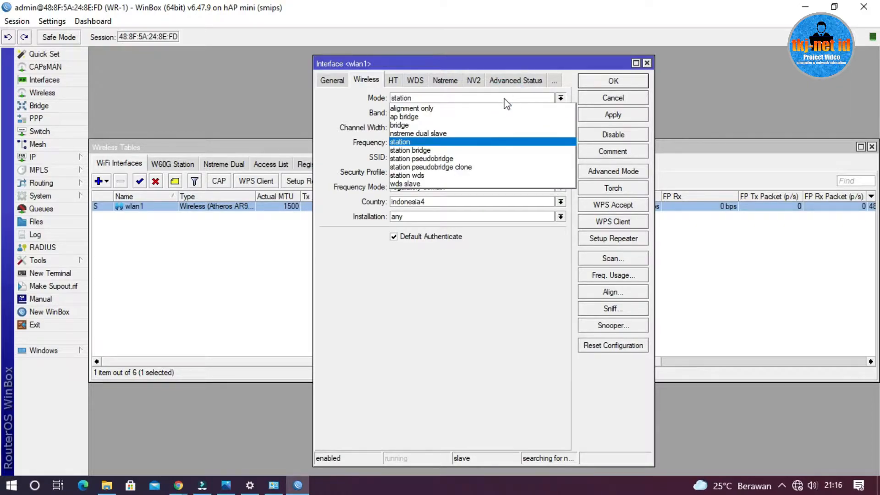
left_click(458, 117)
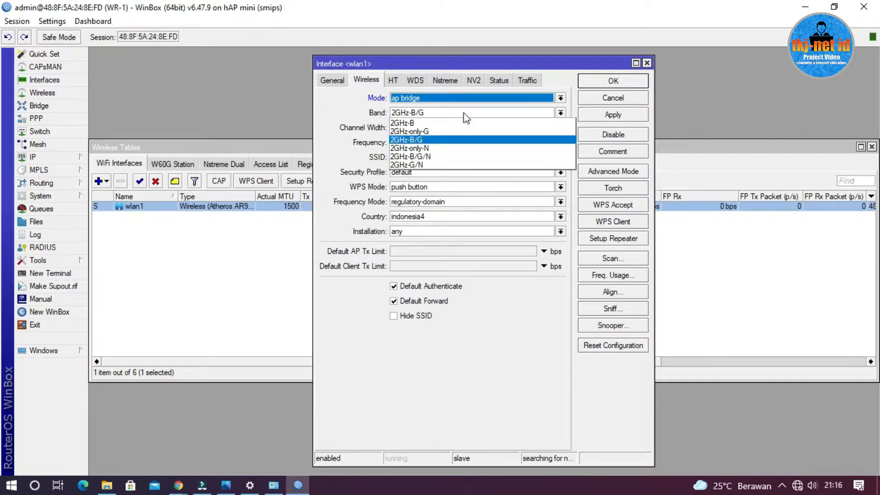
left_click(447, 113)
left_click(462, 156)
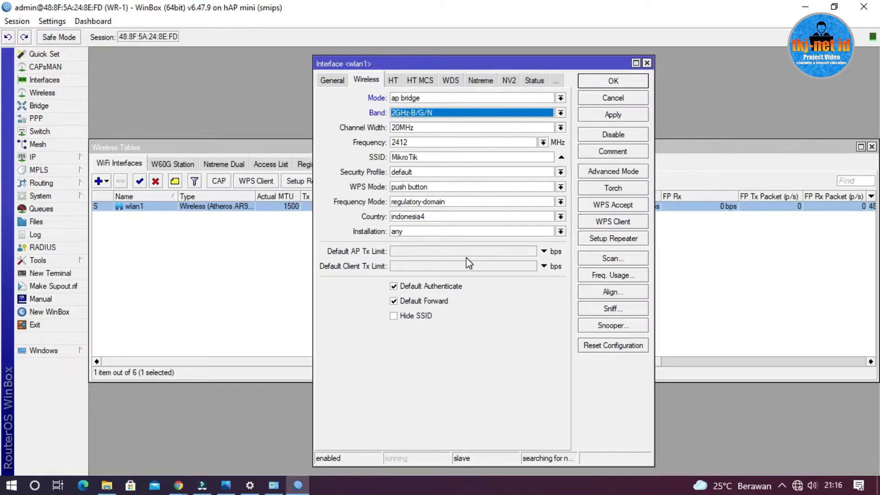
Review the frequencies available for wlan1, keeping 2412 MHz
left_click(437, 142)
left_click(544, 143)
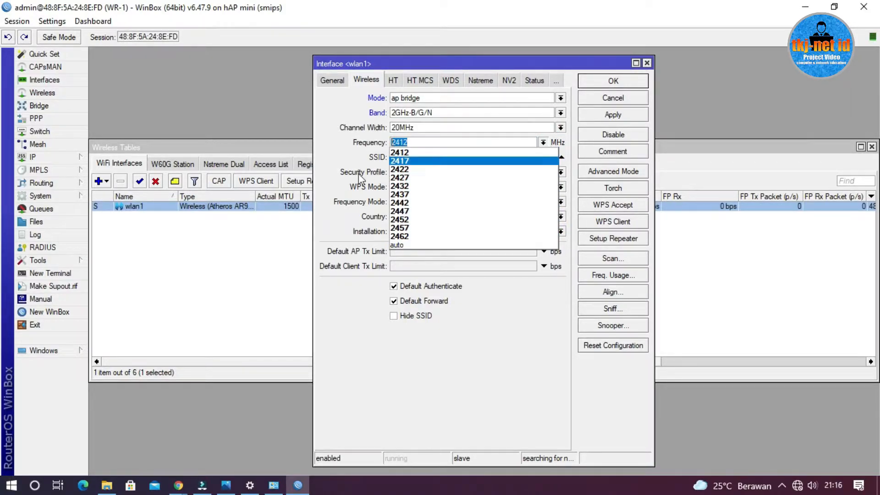
left_click(341, 157)
left_click(434, 143)
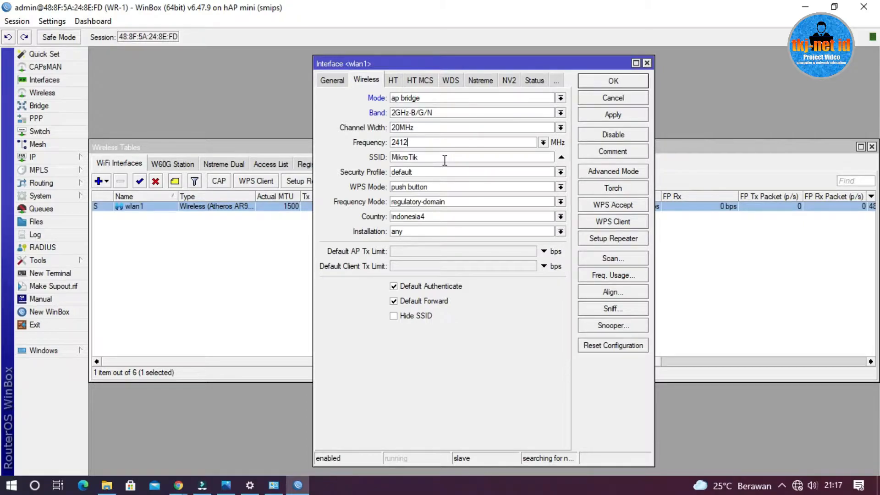
Set the SSID of wlan1 to NAMA SISWA
left_click(518, 157)
double_click(488, 158)
type("NAMA SISWA")
Switch the wlan1 settings to advanced mode, assign the SMK security profile and save the interface
left_click(618, 170)
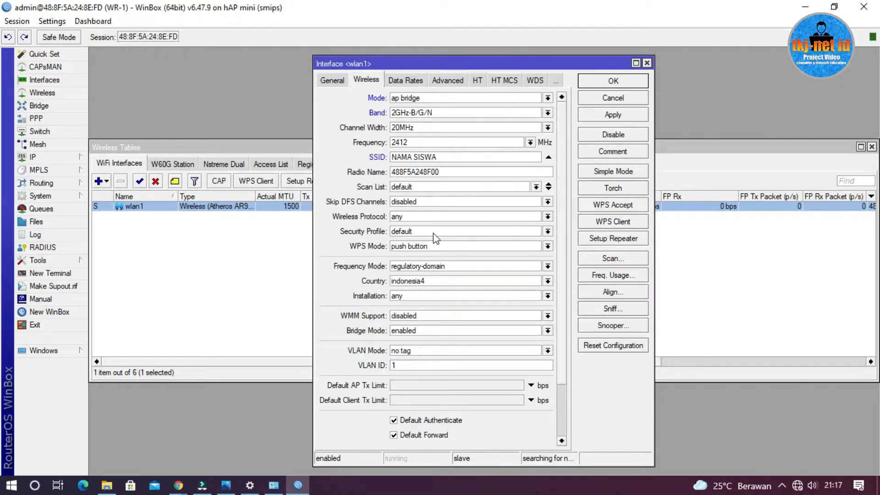
left_click(454, 233)
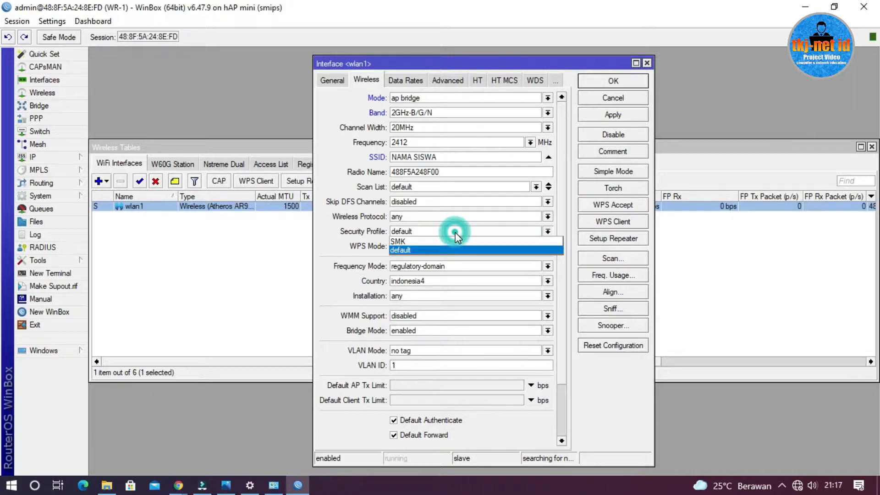
left_click(401, 241)
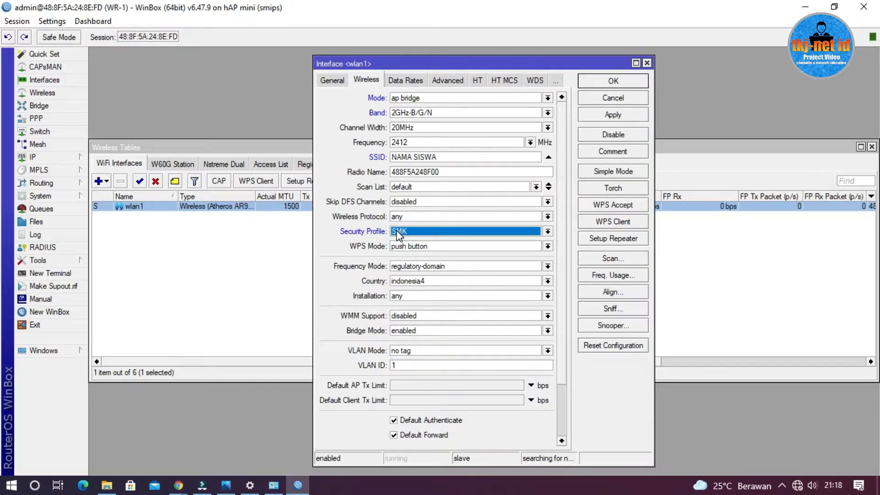
left_click(614, 81)
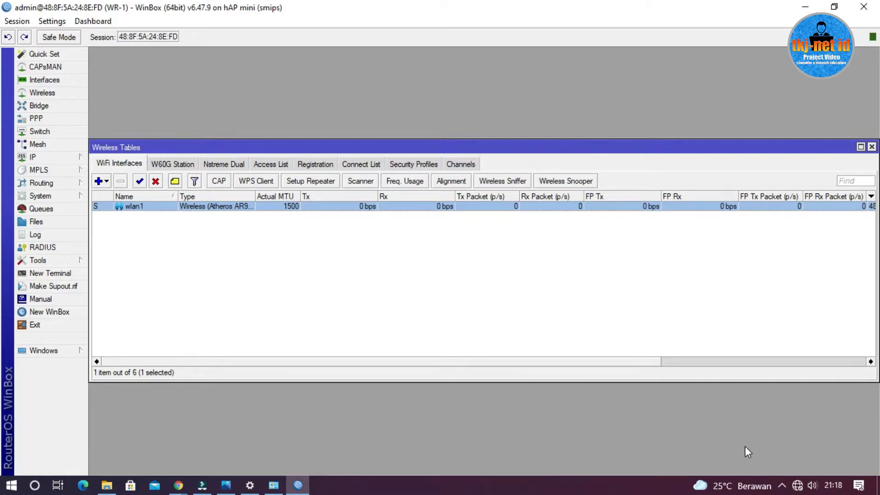
Look for the NAMA SISWA network among the computer's available Wi-Fi networks, then return to the topology picture in Photos
left_click(798, 486)
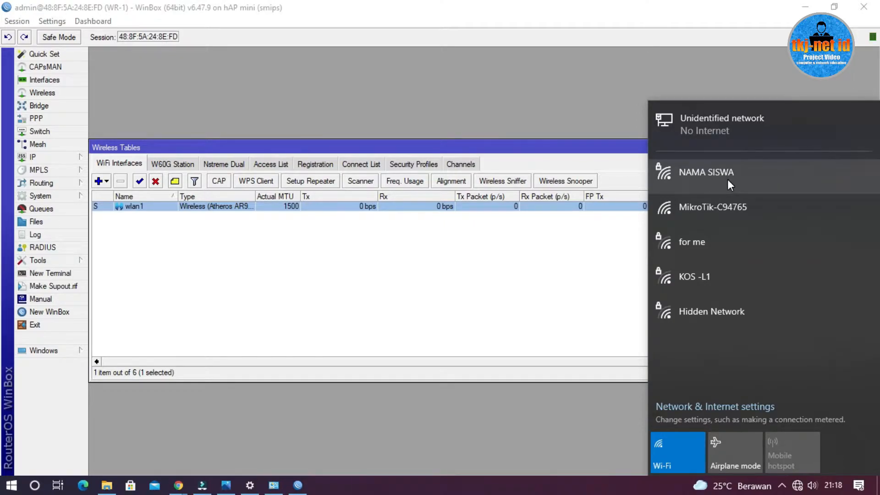
left_click(495, 288)
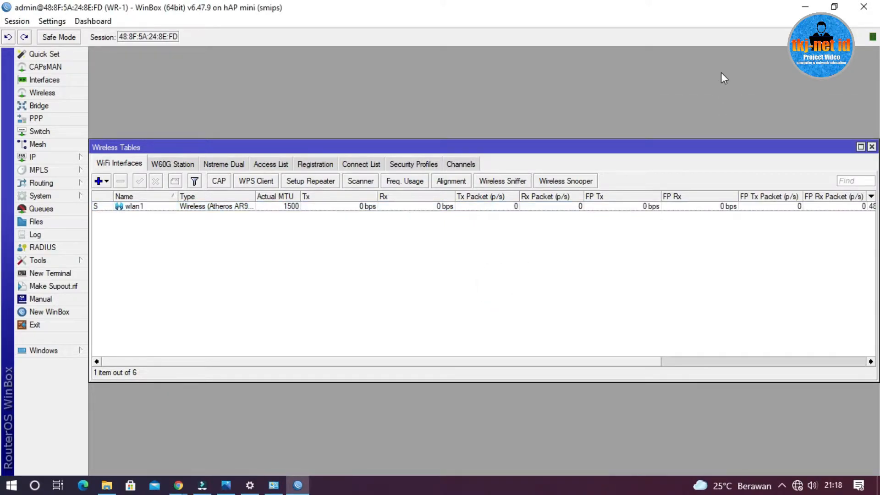
left_click(808, 6)
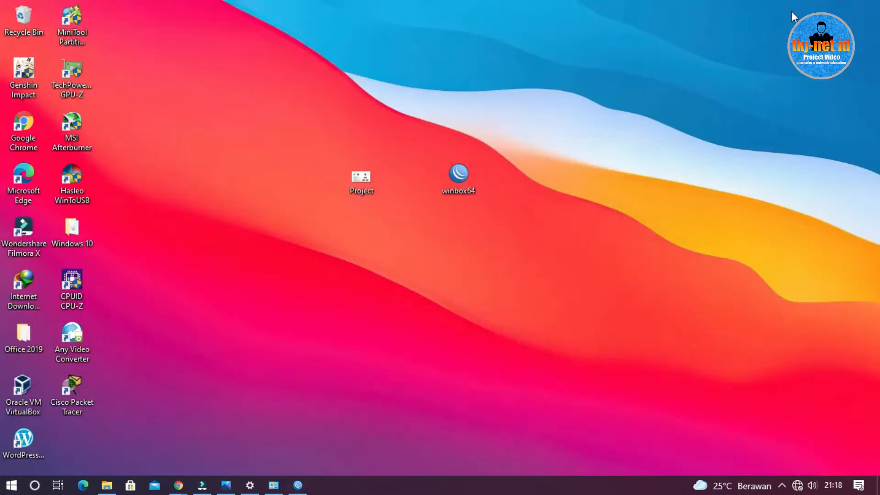
left_click(226, 486)
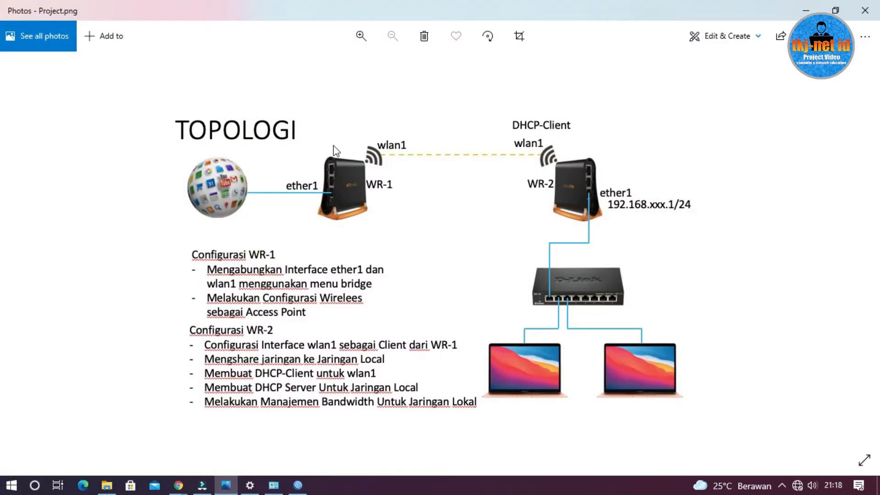
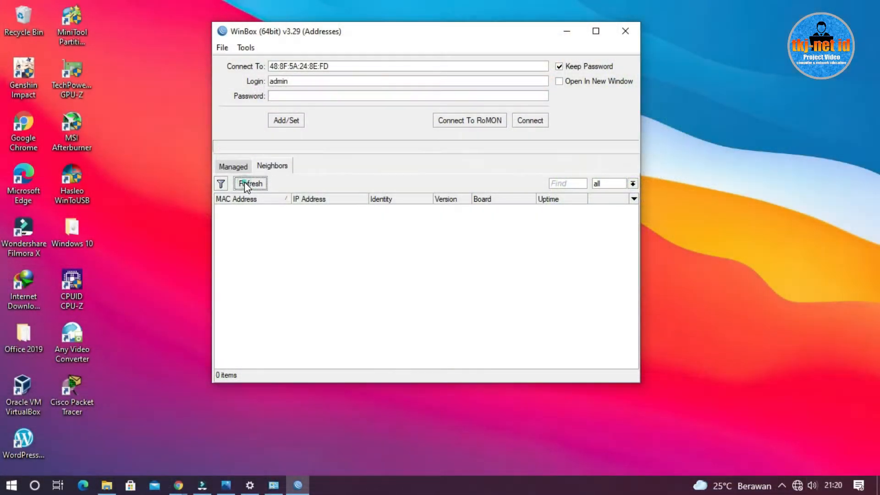
Refresh the neighbor list and connect to the RB931-2nD router as admin
left_click(249, 185)
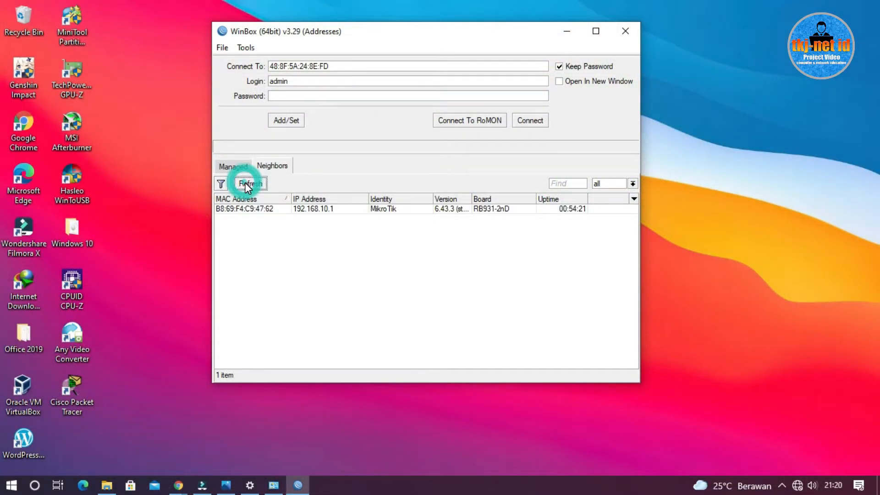
left_click(272, 209)
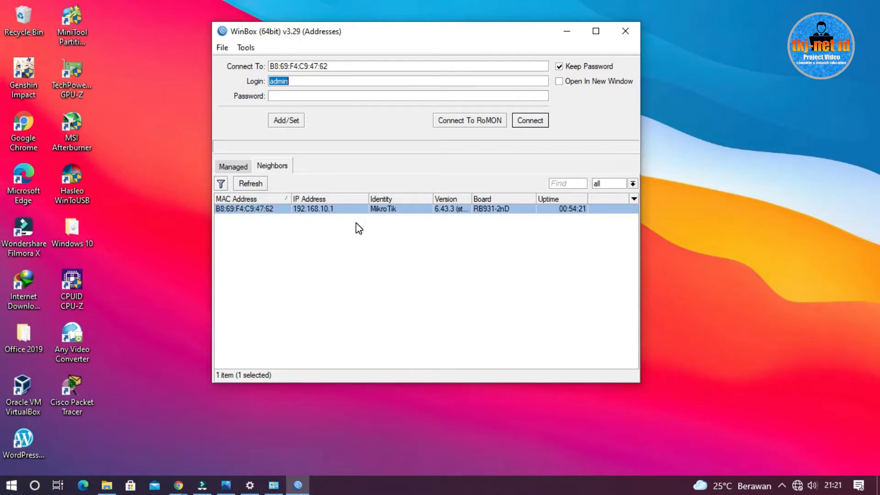
left_click(531, 127)
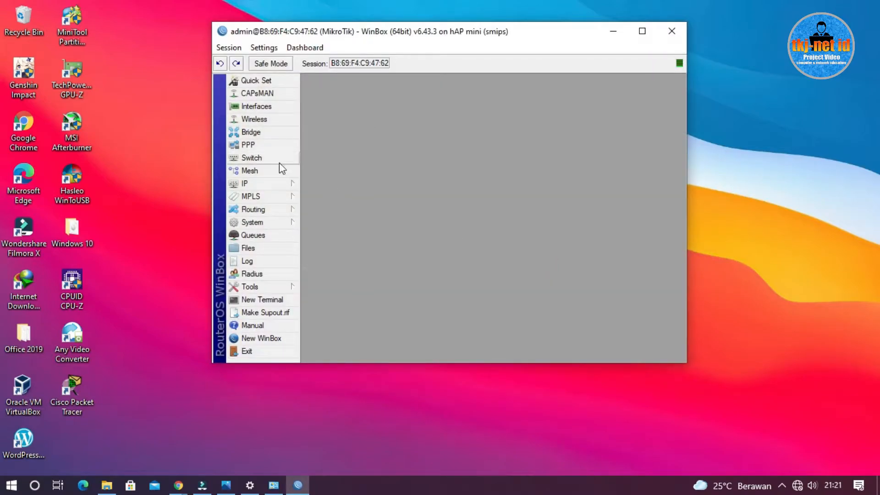
Reset the router's configuration with the No Default Configuration and Do Not Backup options enabled
left_click(266, 221)
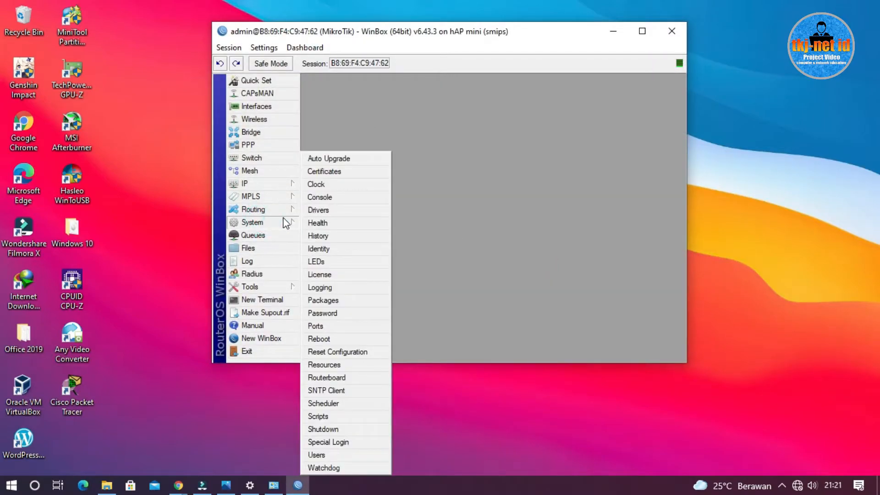
left_click(367, 352)
left_click(443, 224)
left_click(438, 239)
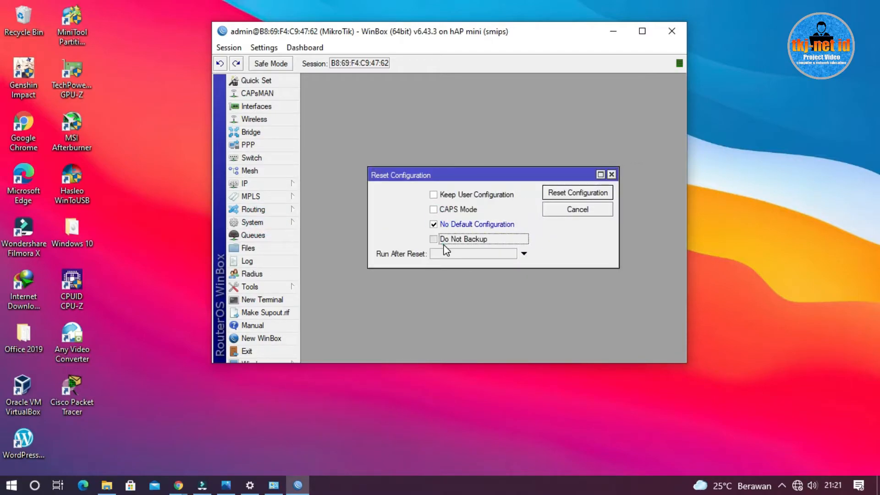
left_click(559, 196)
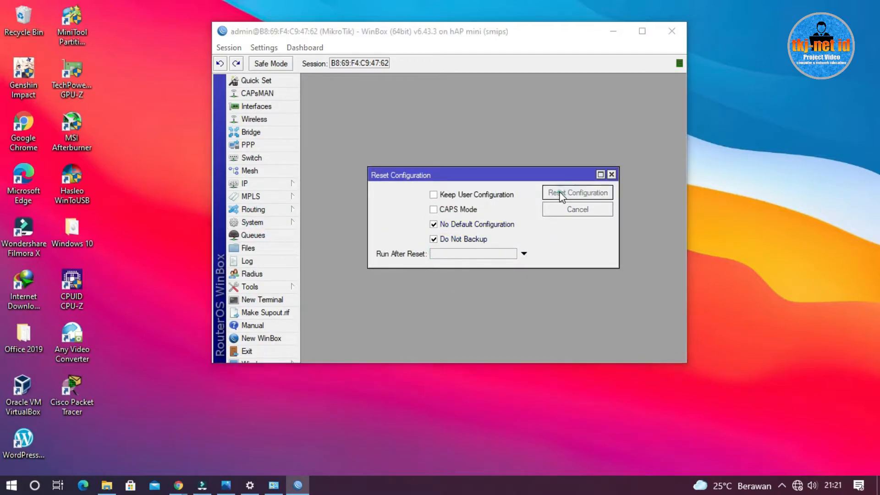
left_click(505, 212)
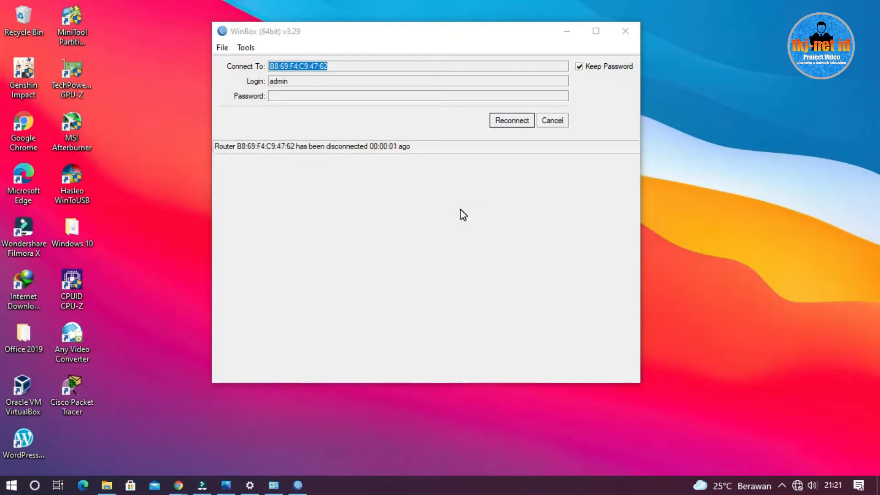
Cancel the reconnection and select the reset RB931-2nD router in the refreshed neighbor list
left_click(553, 122)
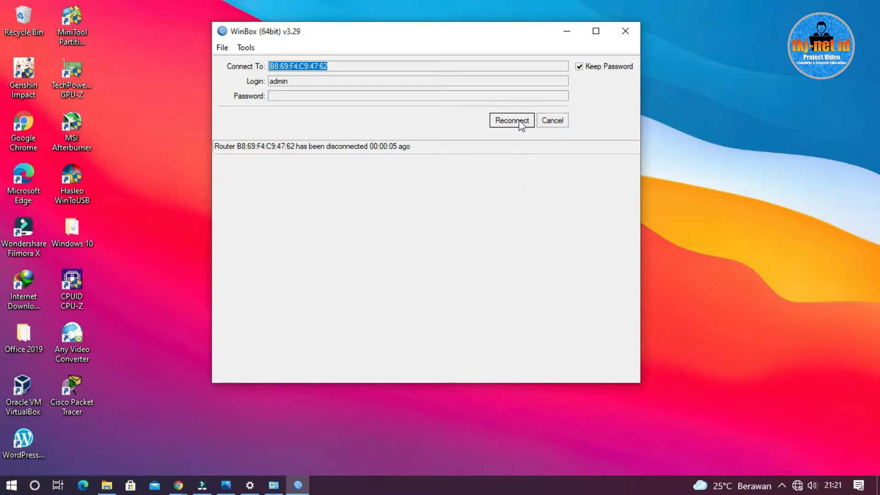
left_click(554, 123)
left_click(258, 184)
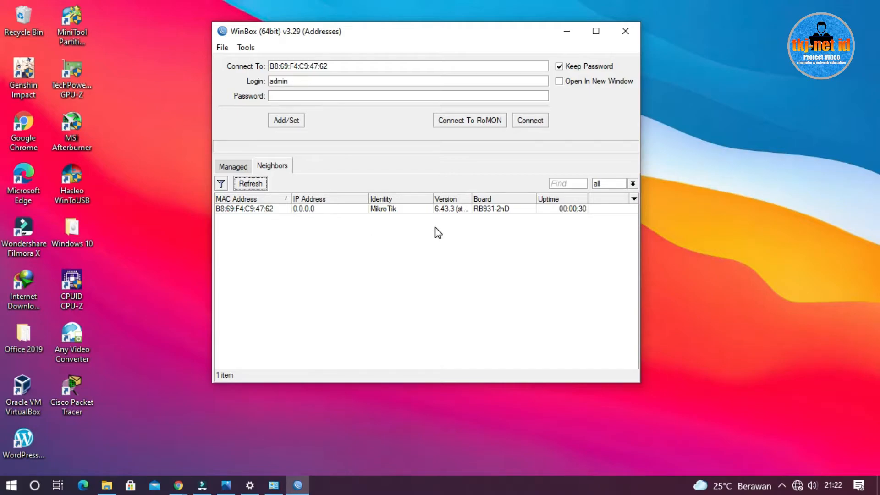
left_click(313, 212)
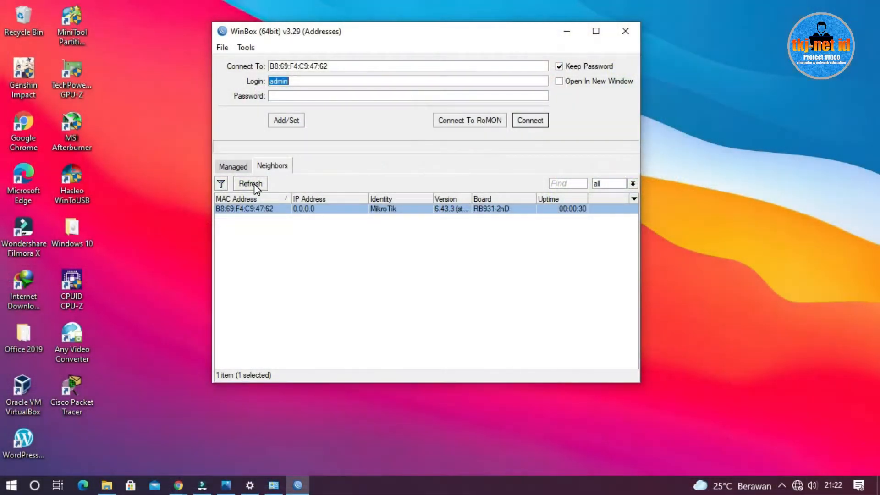
Refresh the neighbor list again, connect to the RB931-2nD router as admin and maximize its window
left_click(251, 183)
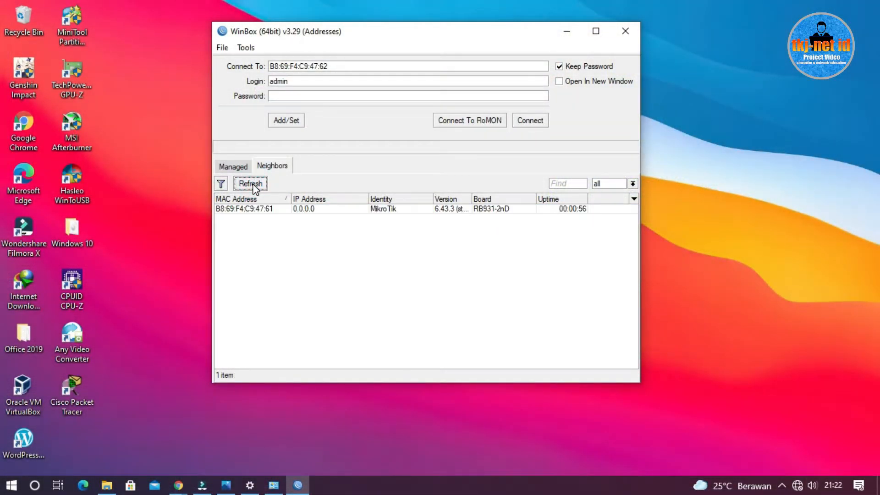
left_click(264, 210)
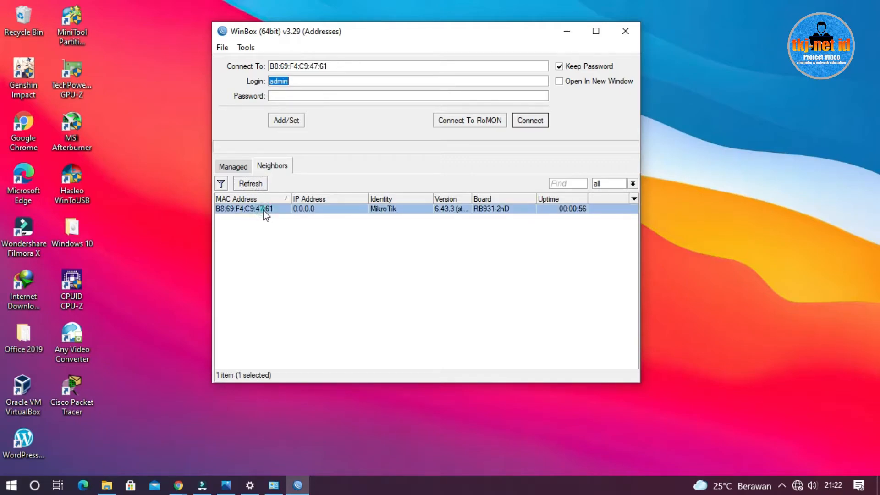
left_click(530, 121)
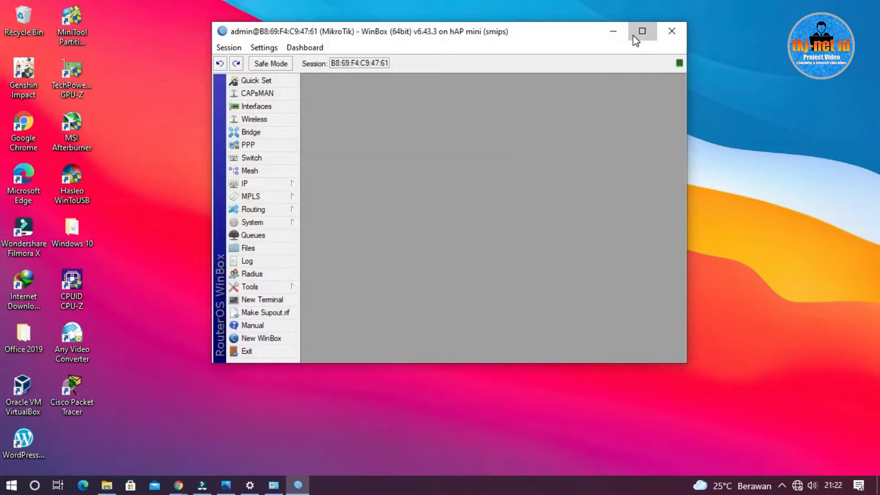
left_click(635, 38)
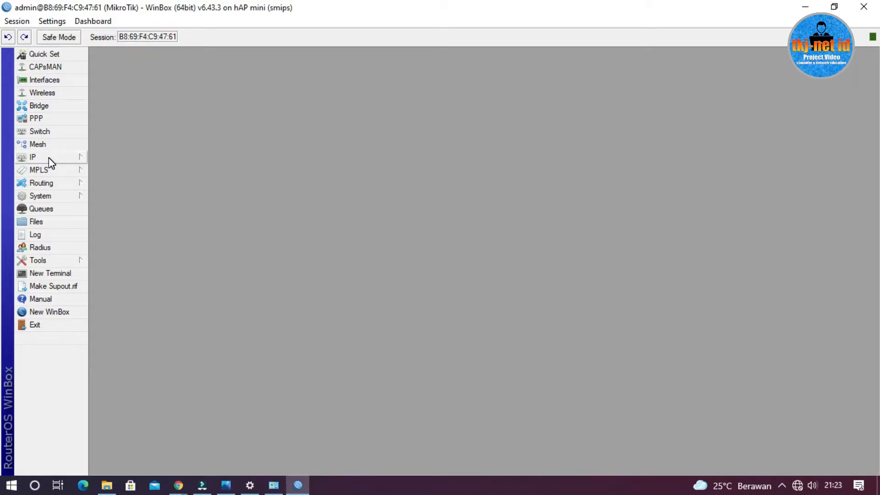
Set the router's system identity to WR-2
left_click(55, 194)
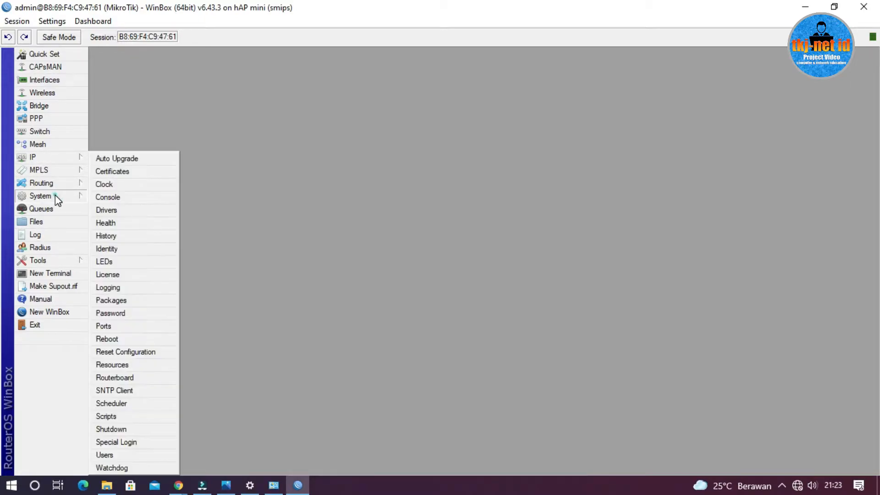
left_click(129, 248)
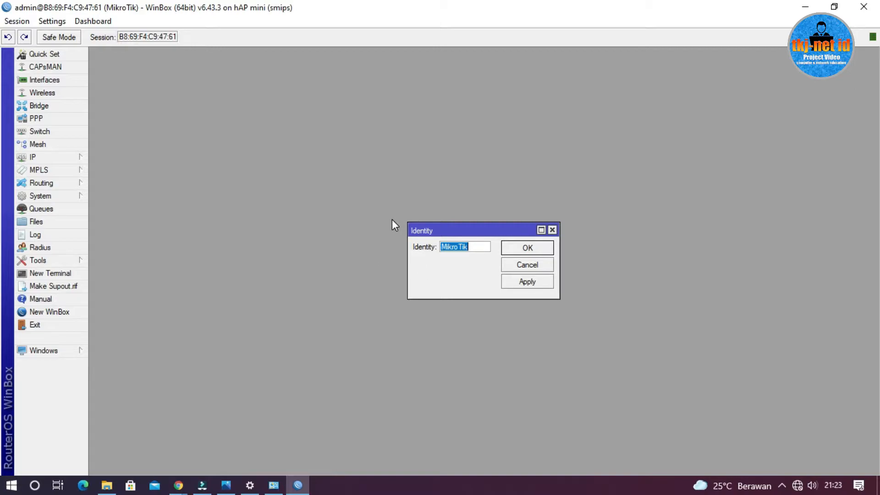
type("WR-2")
left_click(536, 252)
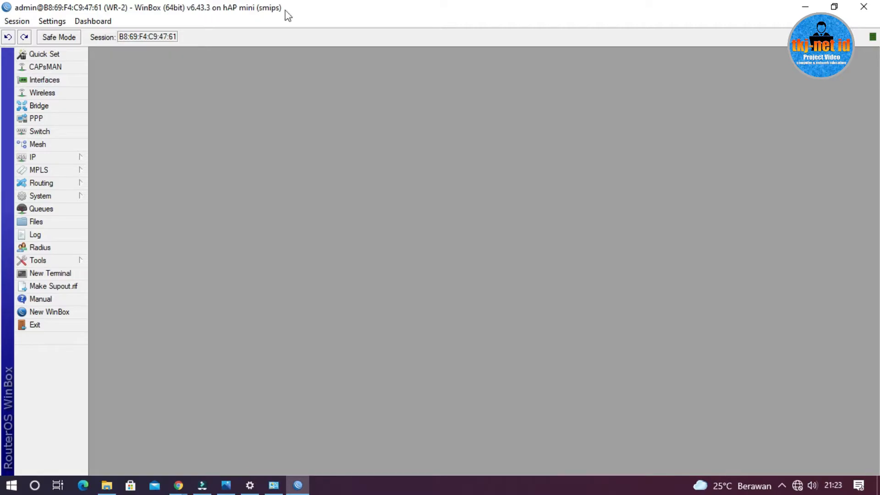
Review the WR-2 tasks in the topology picture in Photos, then return to WinBox and open the wireless security profiles
left_click(225, 484)
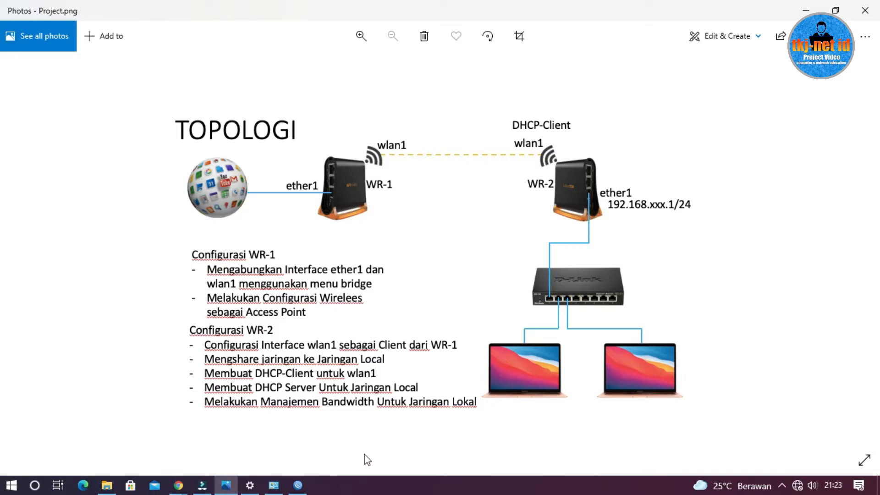
left_click(298, 485)
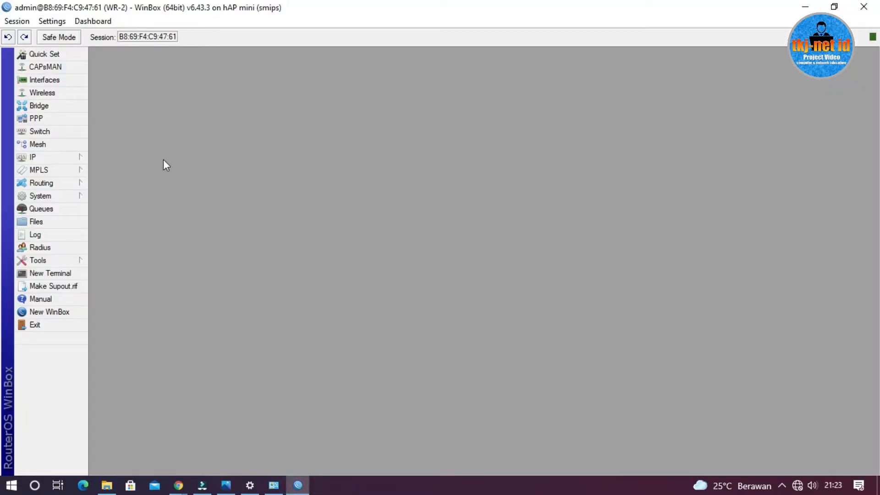
left_click(55, 96)
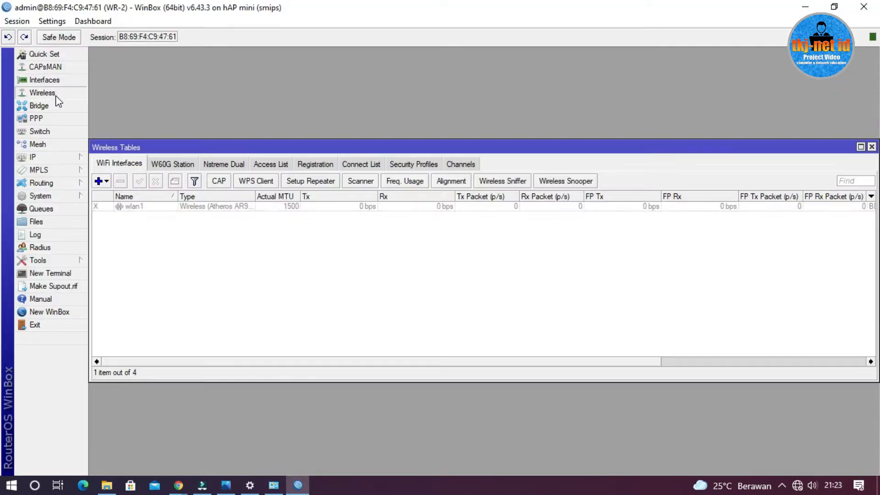
left_click(404, 169)
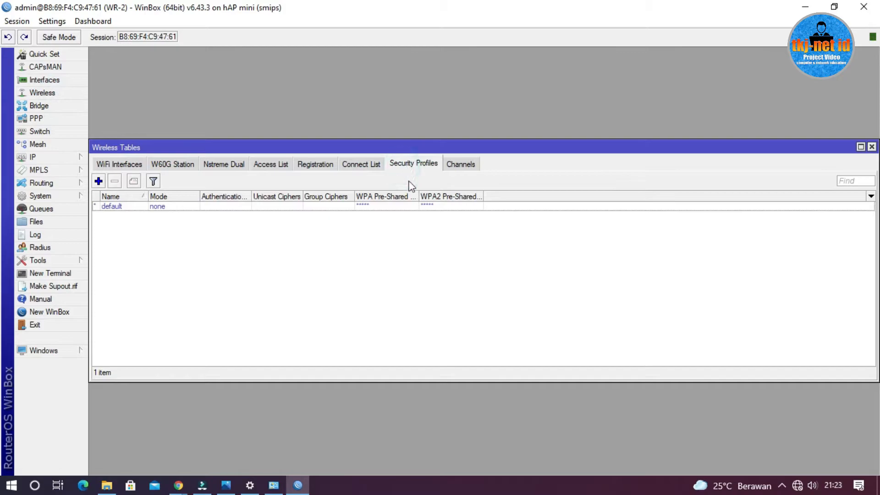
Add a security profile named SMK with dynamic keys, WPA PSK and WPA2 PSK authentication, and tkip enabled for unicast and group ciphers
left_click(97, 181)
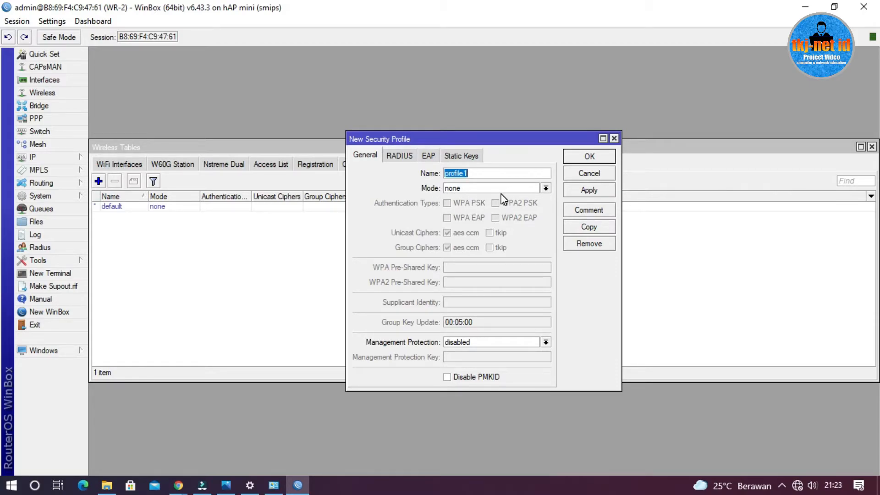
type("SMK")
left_click(502, 189)
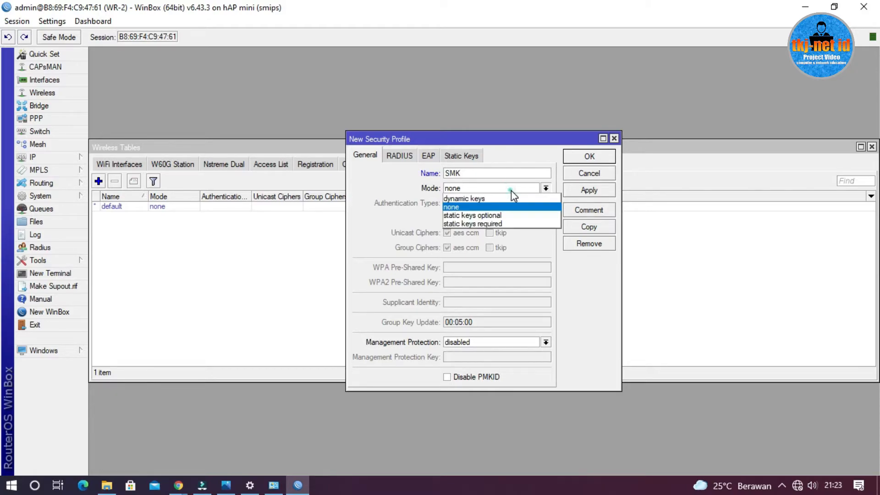
left_click(507, 200)
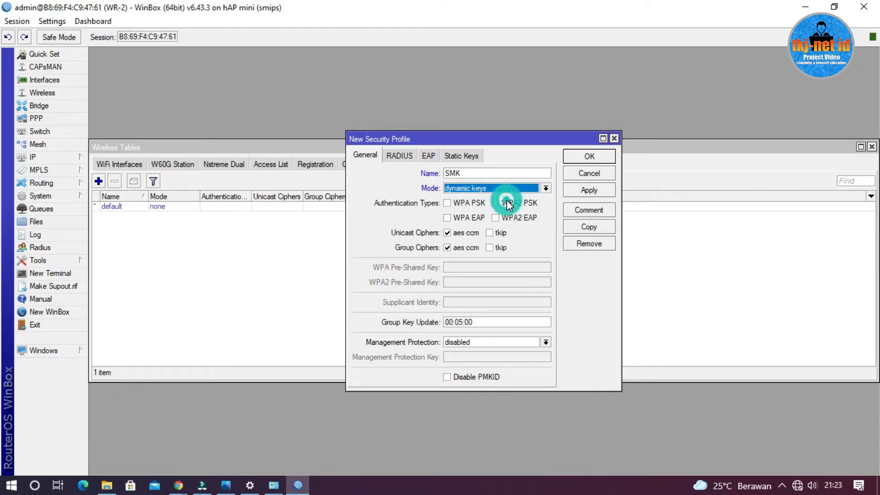
left_click(447, 203)
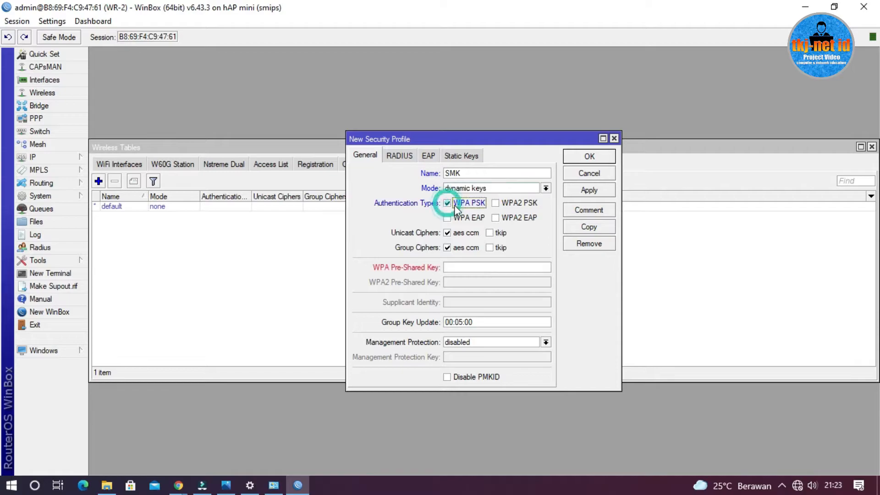
left_click(502, 205)
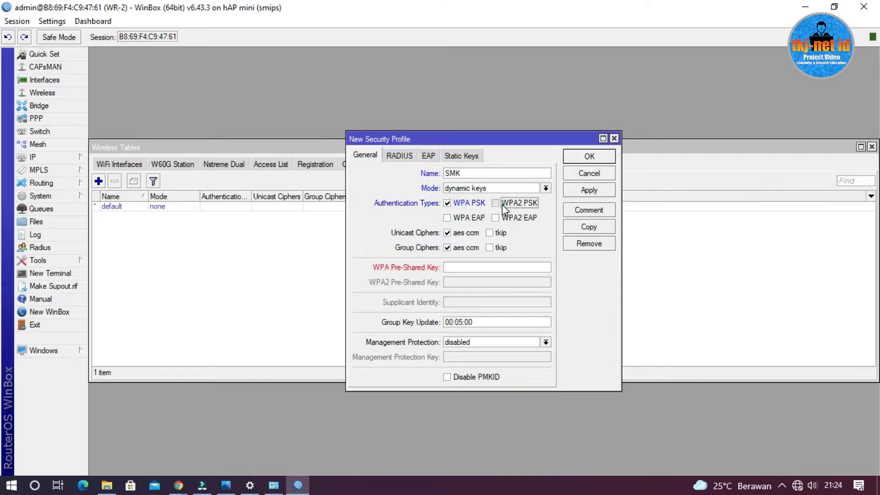
left_click(501, 233)
left_click(500, 248)
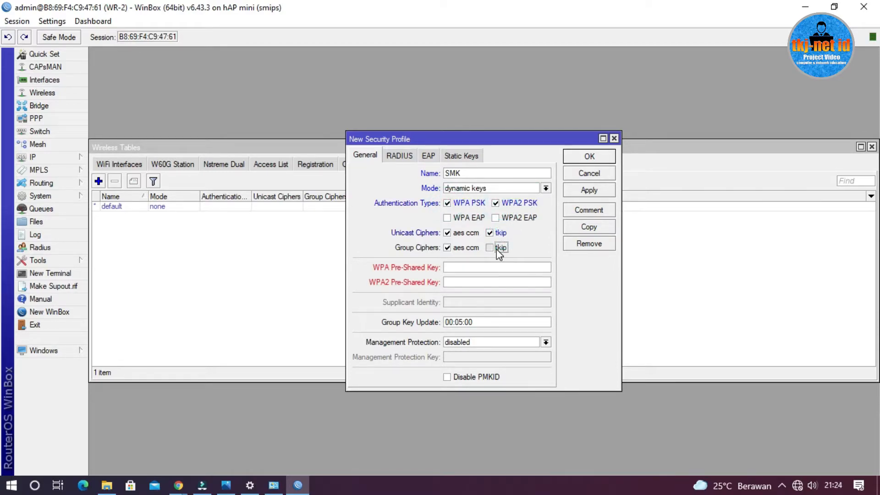
Enter the WPA and WPA2 pre-shared keys, check the topology picture in Photos, and save the SMK profile in WinBox
left_click(483, 270)
type("*********")
left_click(484, 281)
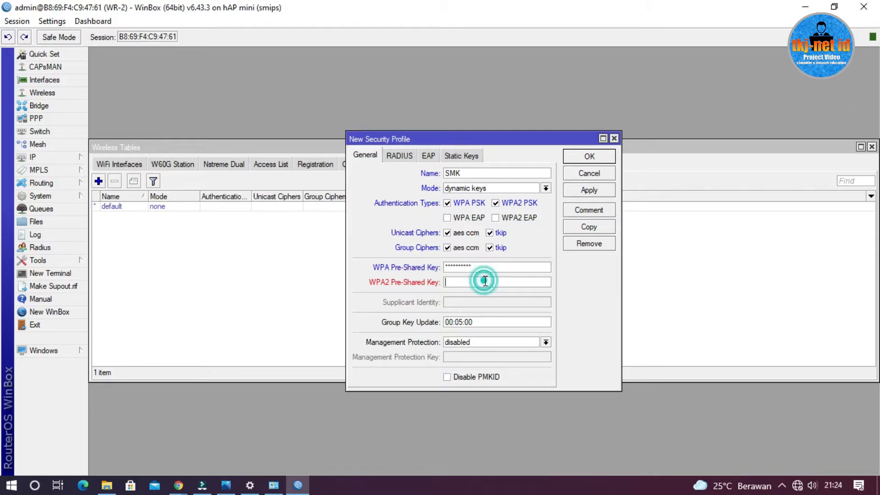
type("********")
left_click(226, 485)
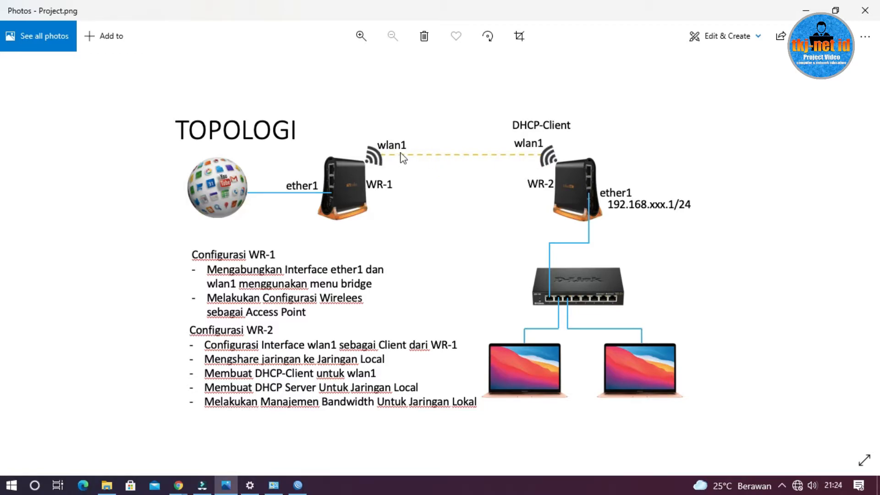
left_click(806, 10)
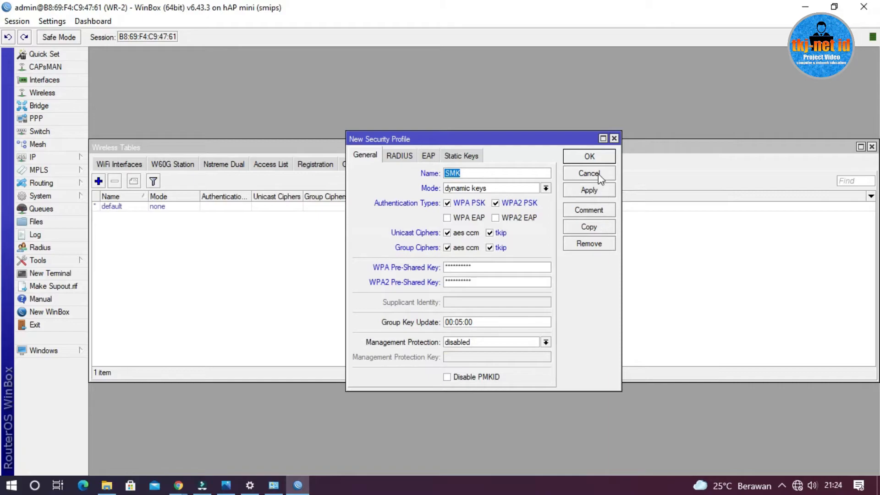
left_click(597, 156)
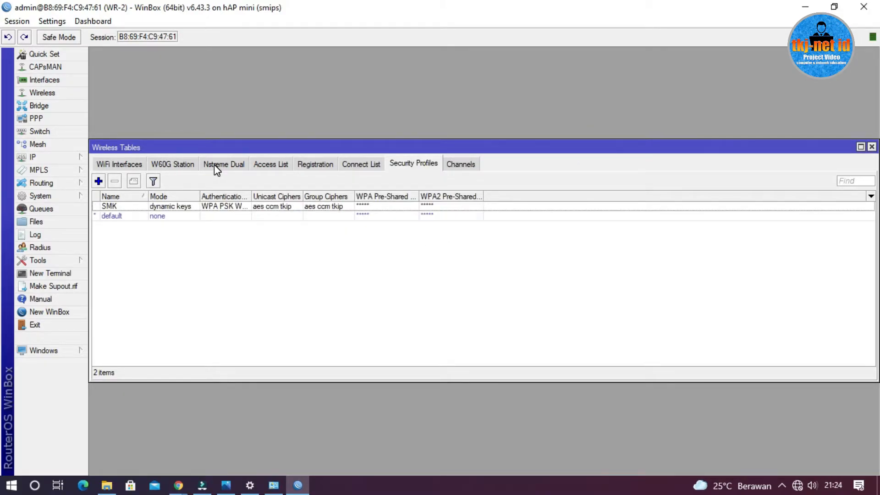
Enable the wlan1 interface and open its wireless settings
left_click(127, 165)
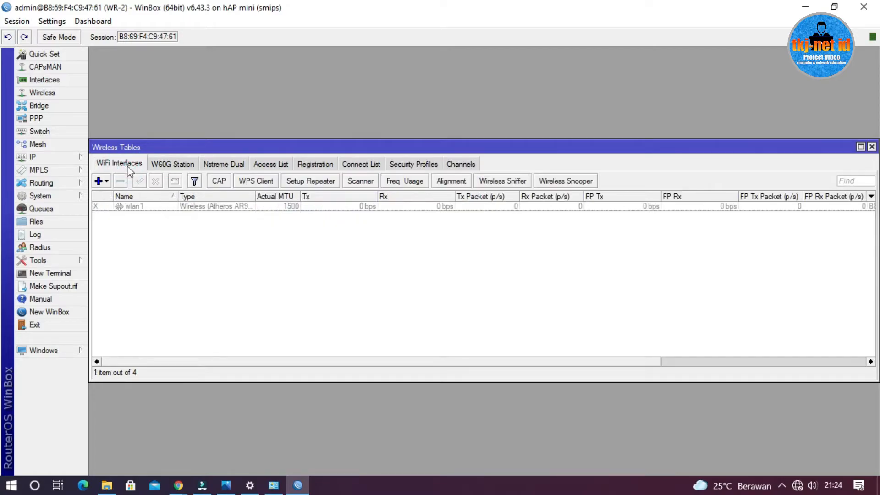
left_click(131, 207)
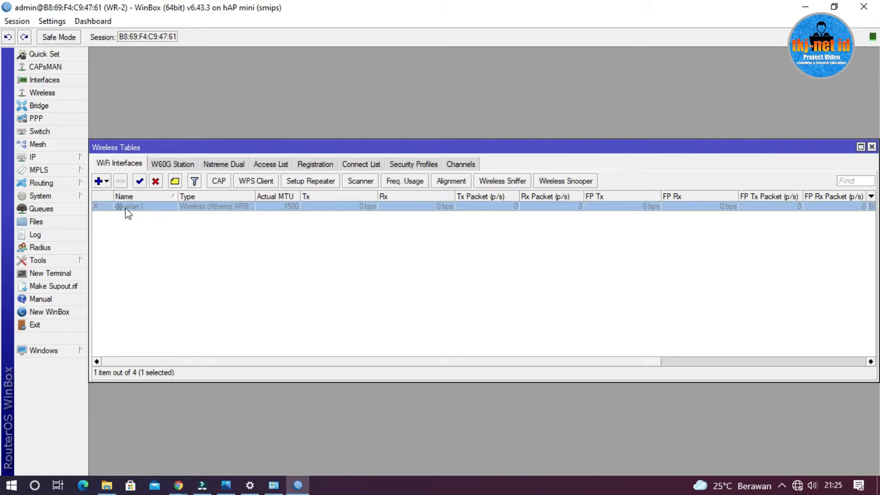
left_click(139, 182)
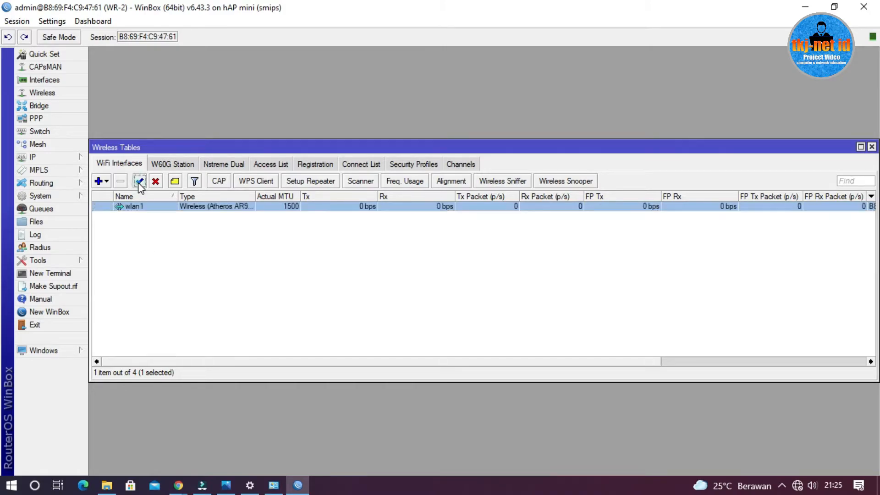
double_click(142, 207)
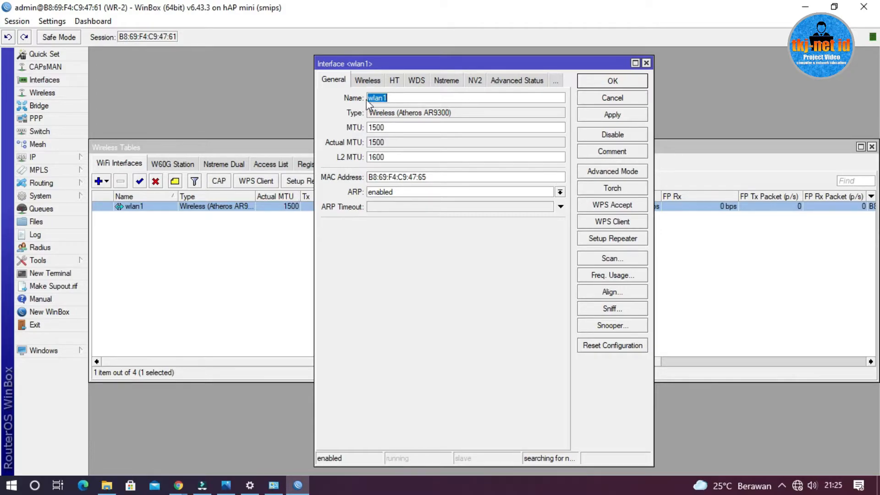
left_click(365, 80)
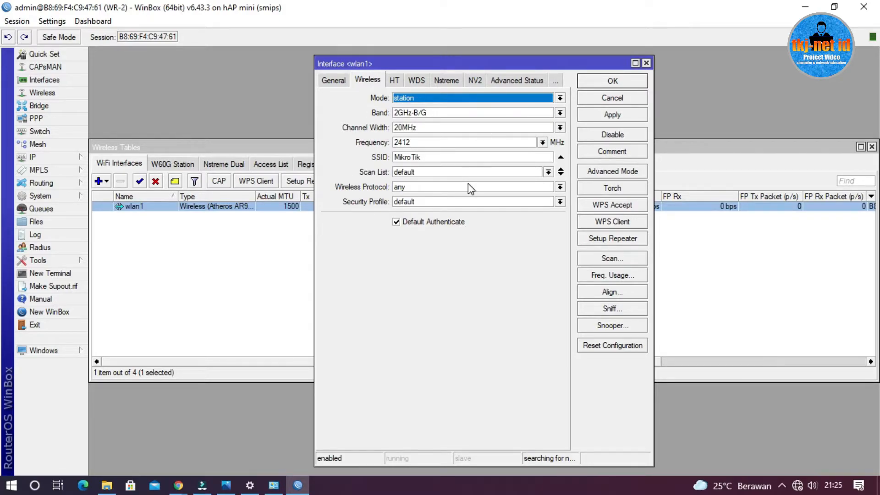
Scan for wireless networks on wlan1, widen the SSID column, and connect to the NAMA SISWA access point
left_click(612, 259)
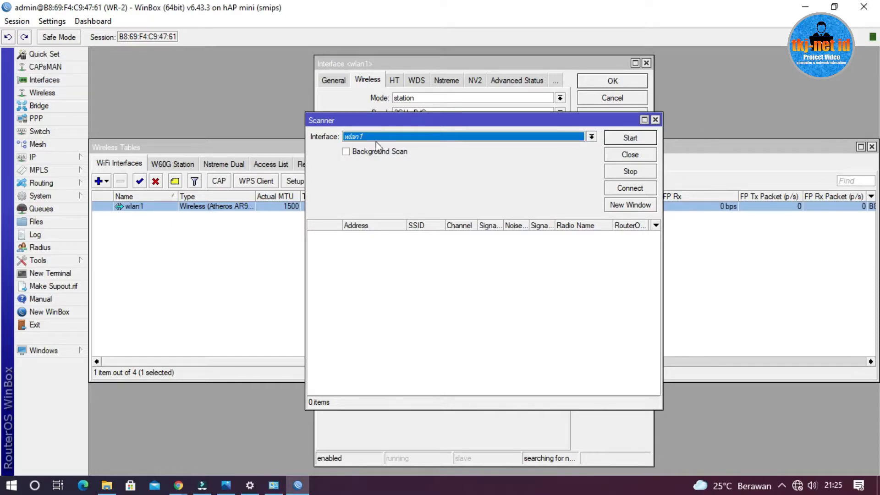
left_click(636, 142)
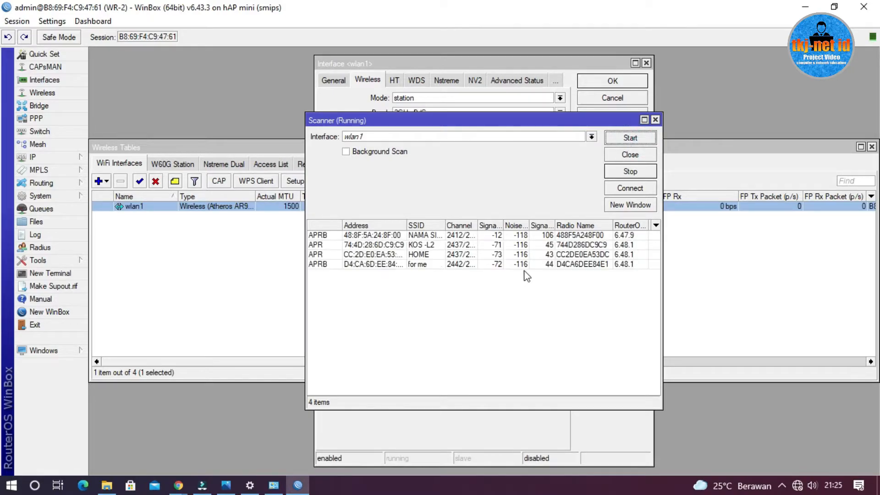
left_click_drag(444, 225, 495, 224)
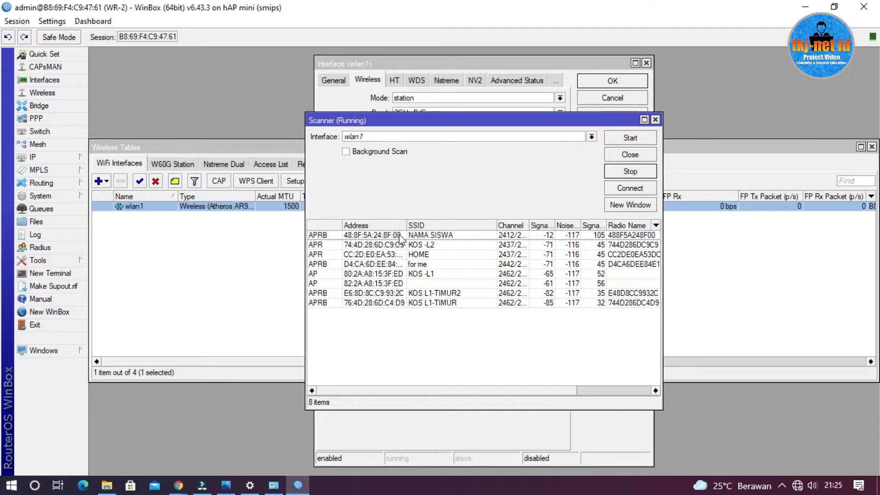
left_click(454, 234)
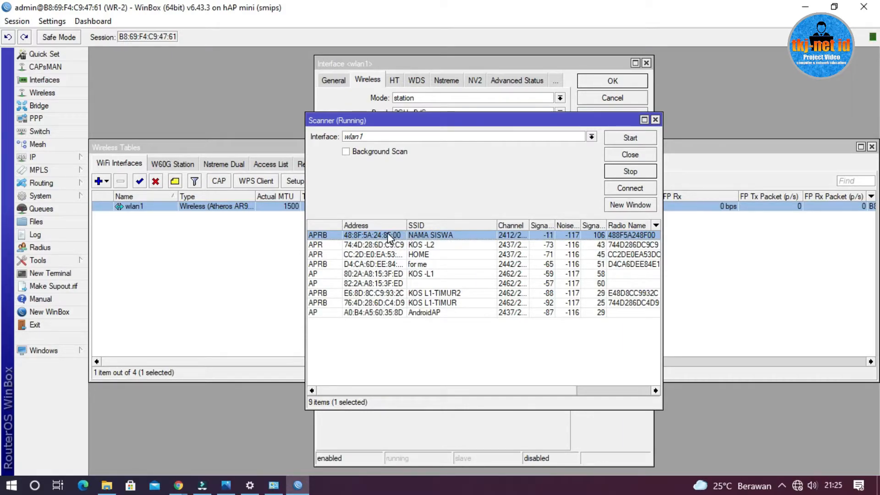
left_click(630, 188)
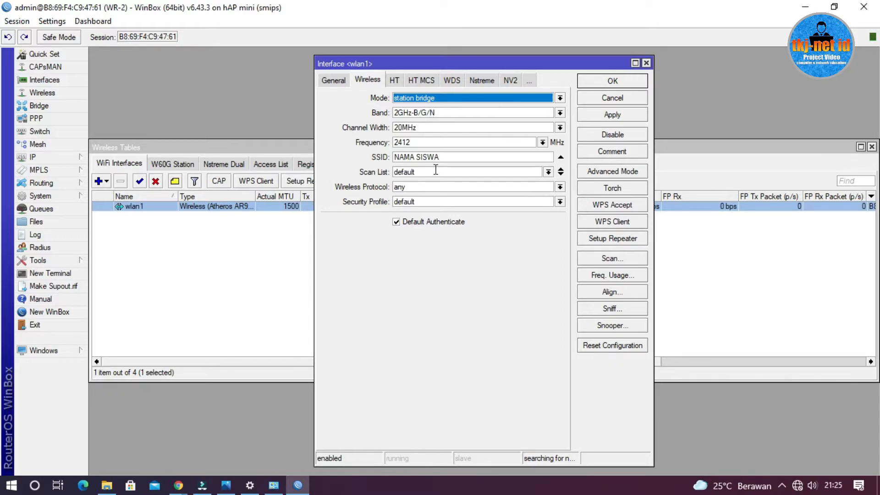
Assign the SMK security profile to wlan1, save the interface settings, and close the wireless tables
left_click(465, 200)
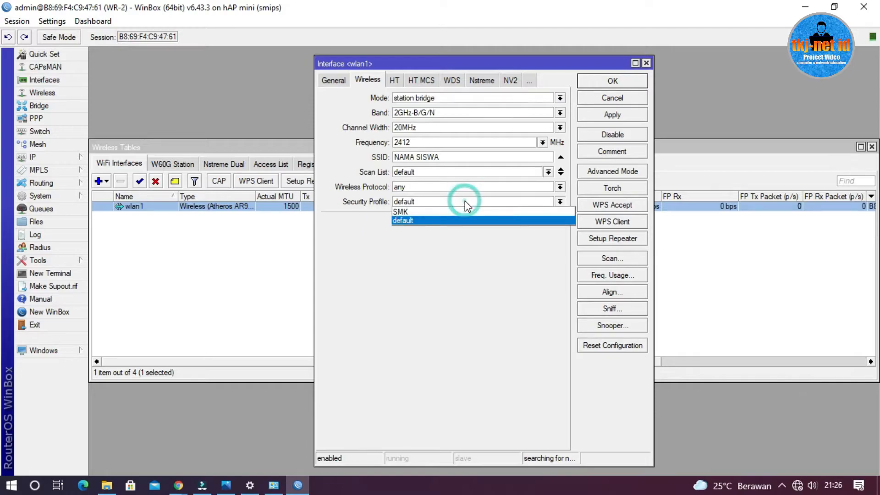
left_click(429, 212)
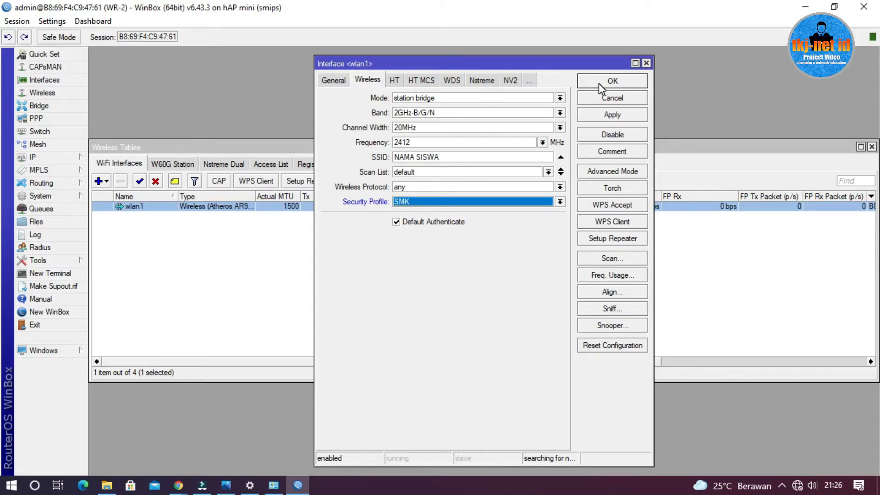
left_click(613, 116)
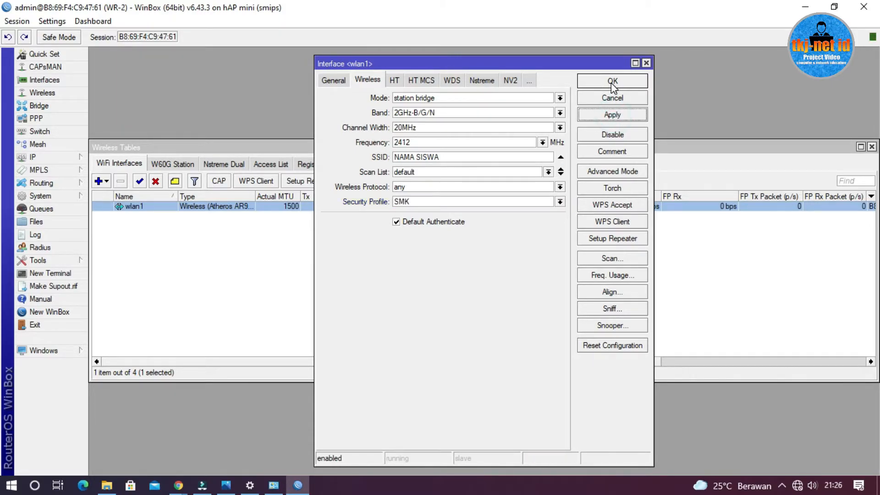
left_click(614, 82)
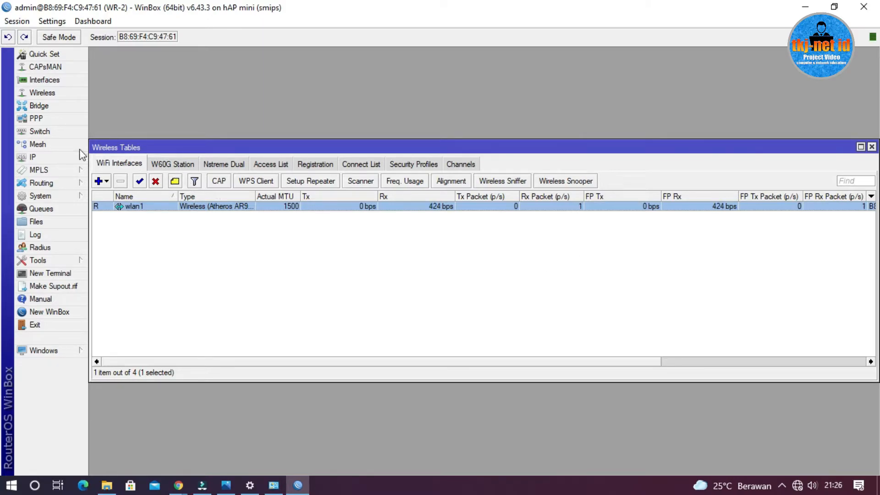
left_click(872, 146)
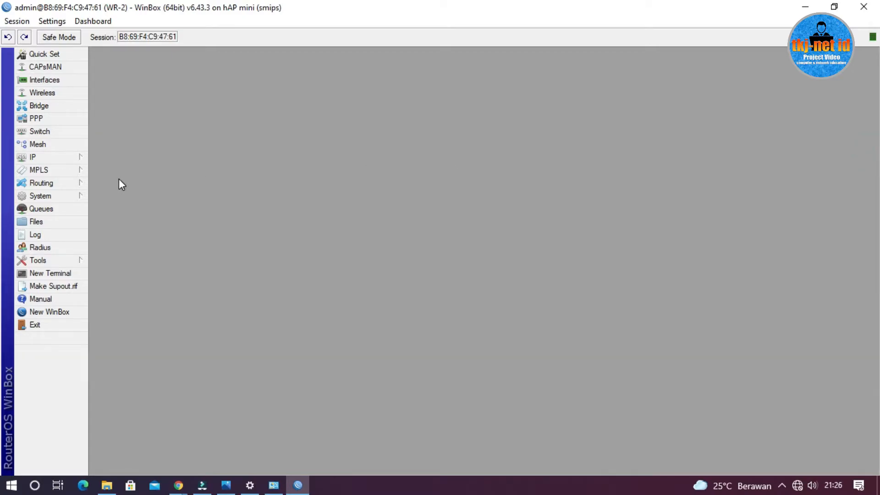
Consult the topology picture in Photos and add a DHCP client on interface wlan1 in WinBox
left_click(226, 485)
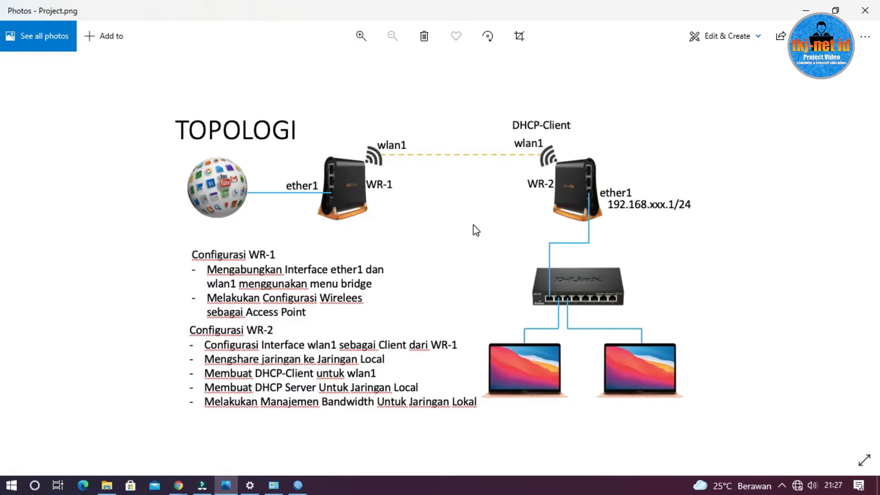
left_click(804, 11)
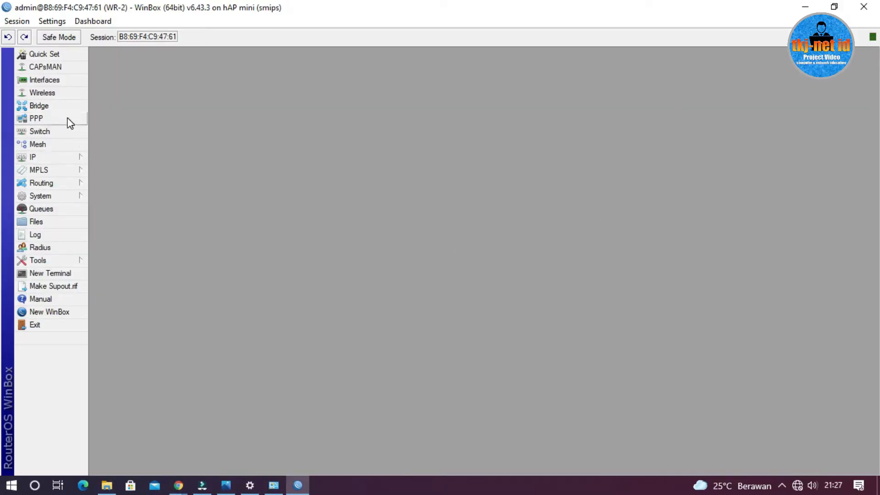
left_click(71, 157)
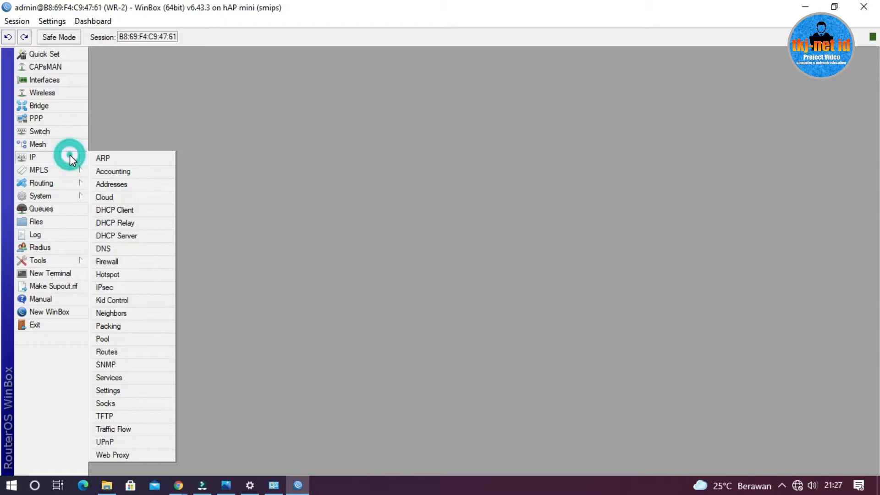
left_click(143, 211)
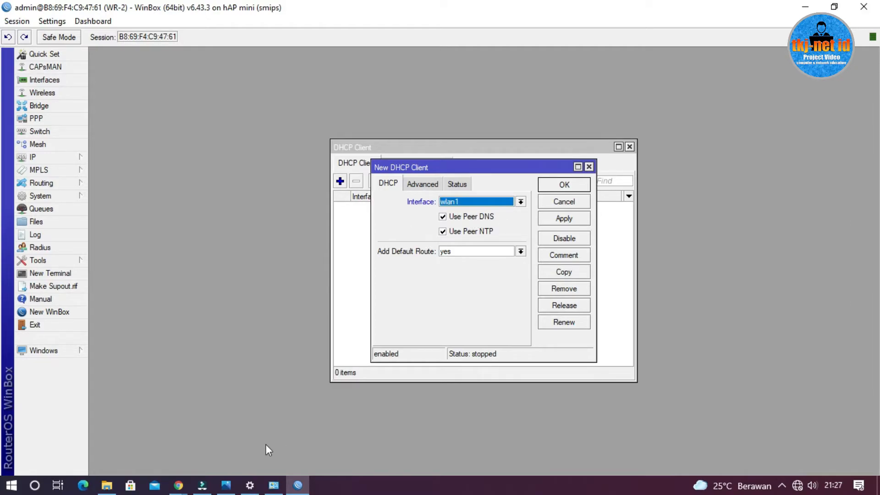
left_click(226, 486)
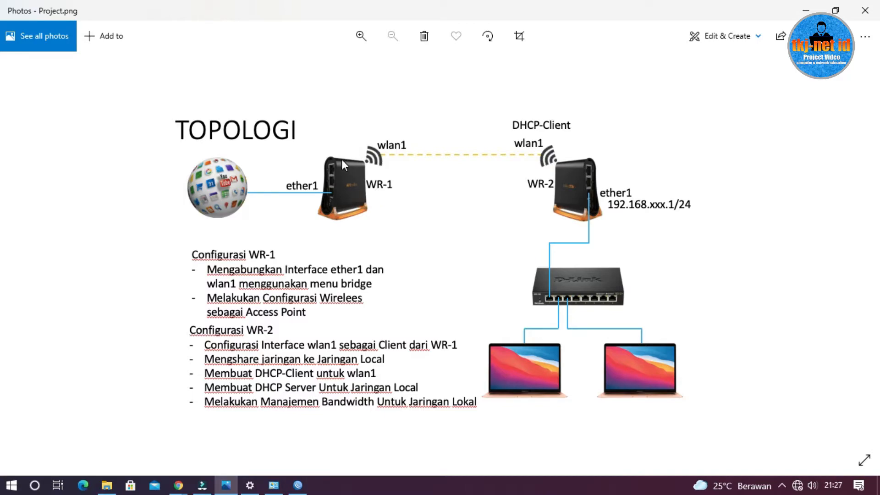
left_click(804, 12)
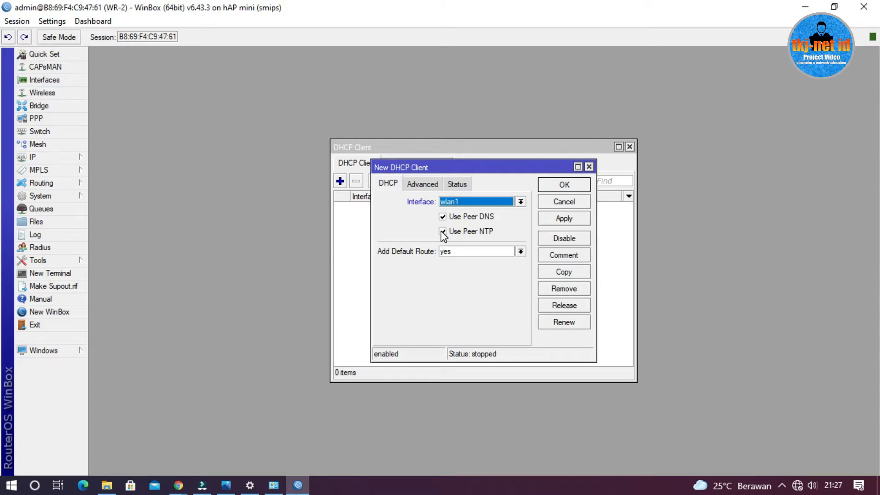
left_click(560, 185)
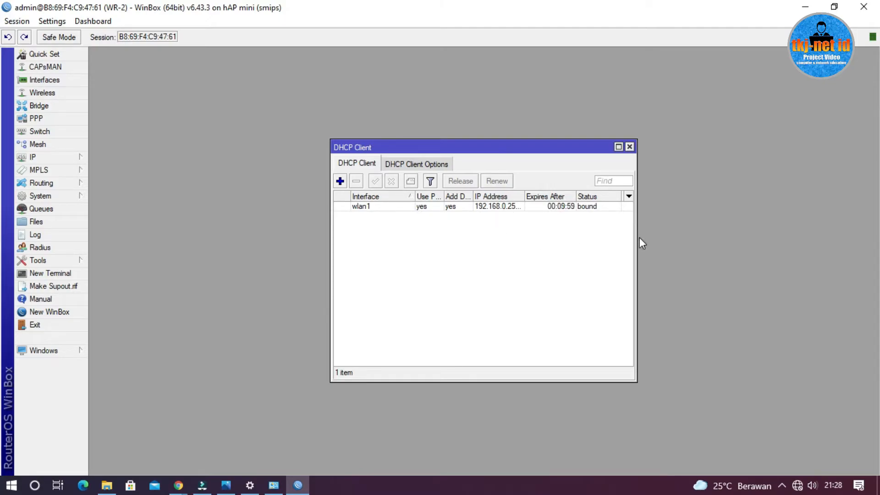
Widen the IP Address column of the DHCP client list, and disable and re-enable the wlan1 client
left_click(482, 207)
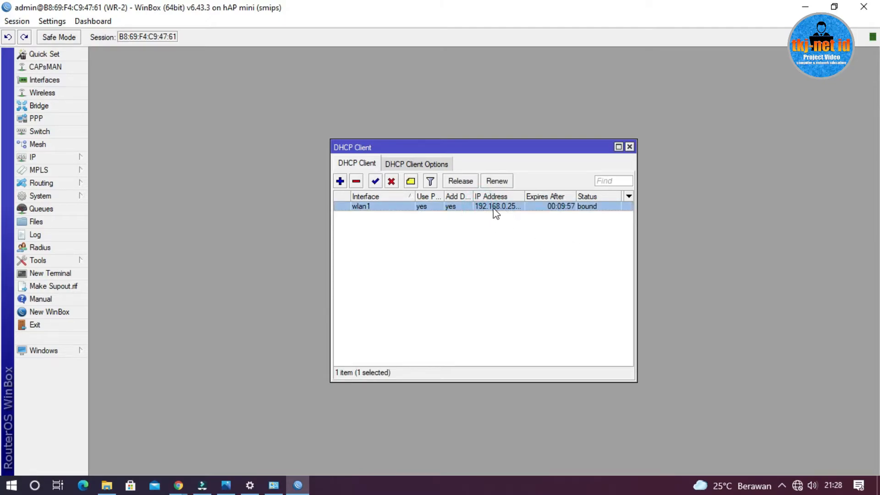
double_click(525, 196)
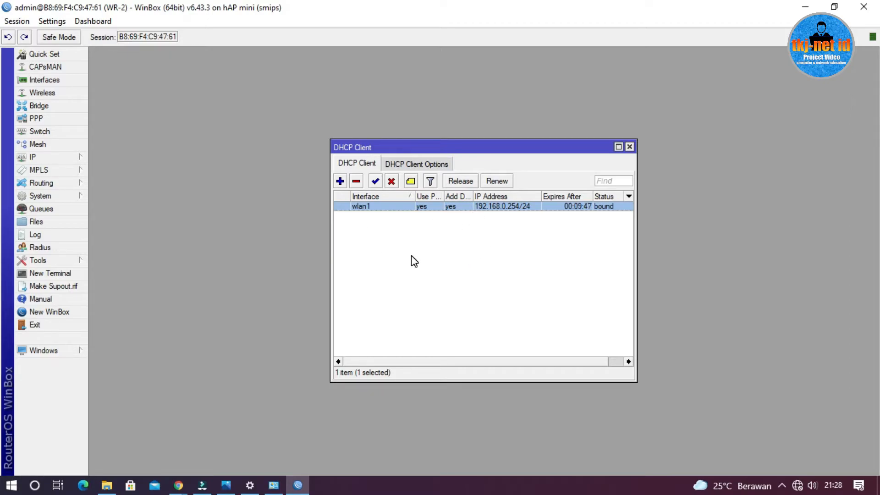
left_click(391, 181)
left_click(443, 274)
left_click(398, 206)
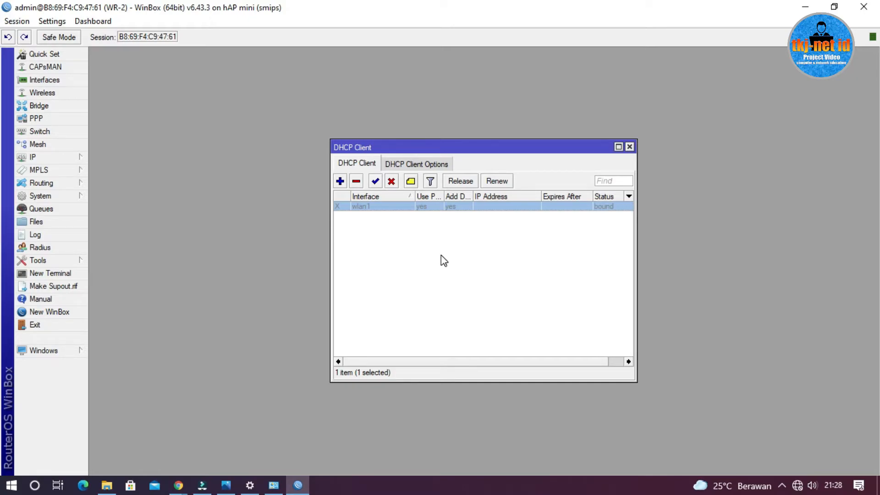
left_click(435, 253)
left_click(383, 206)
left_click(375, 181)
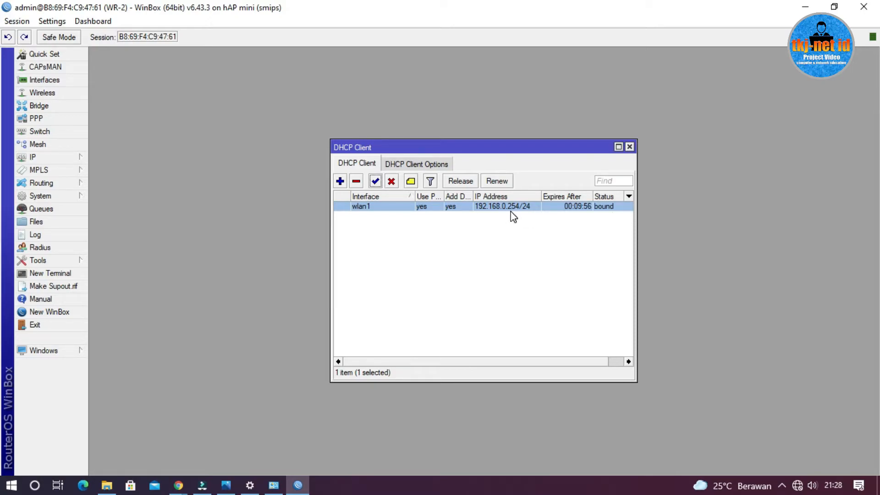
left_click(629, 147)
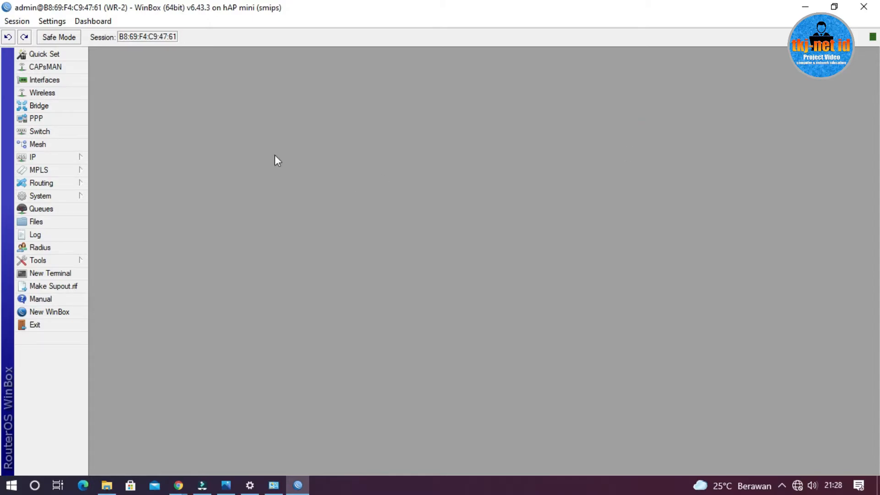
Allow remote requests in the router's DNS settings and save them
left_click(49, 158)
left_click(131, 245)
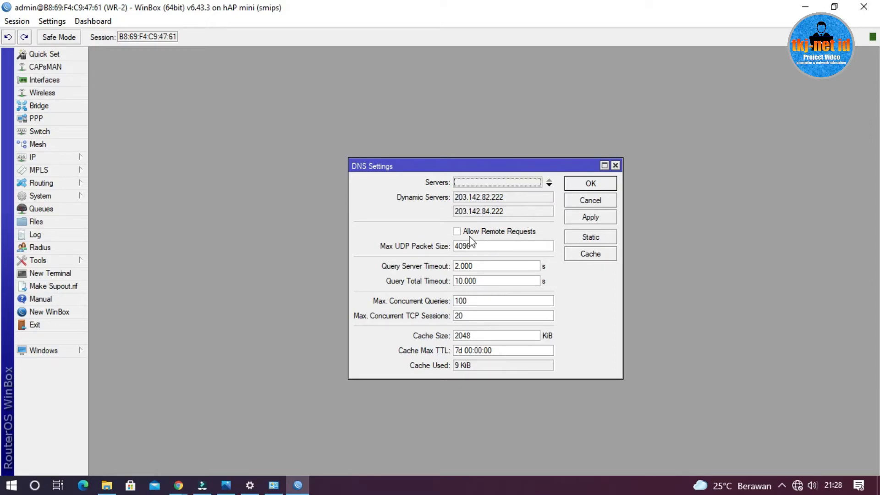
left_click(457, 232)
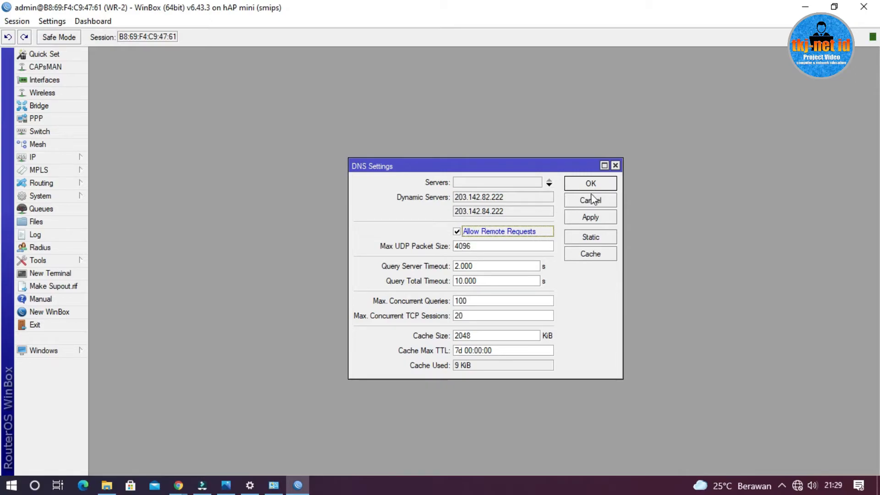
left_click(606, 183)
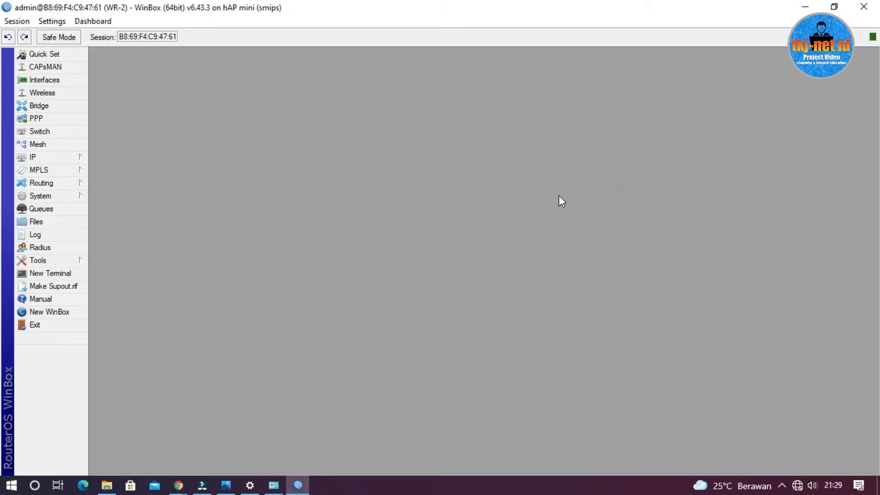
Create a new firewall NAT rule with chain srcnat and out interface wlan1
left_click(62, 158)
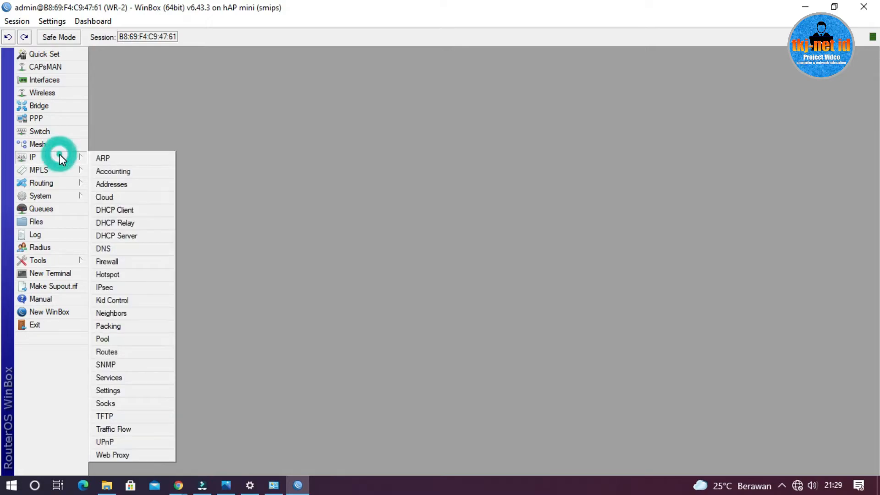
left_click(134, 264)
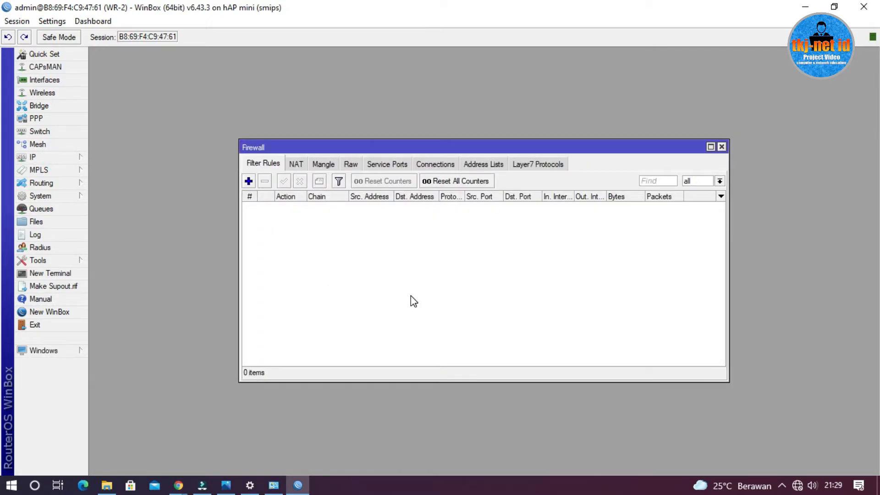
left_click(299, 166)
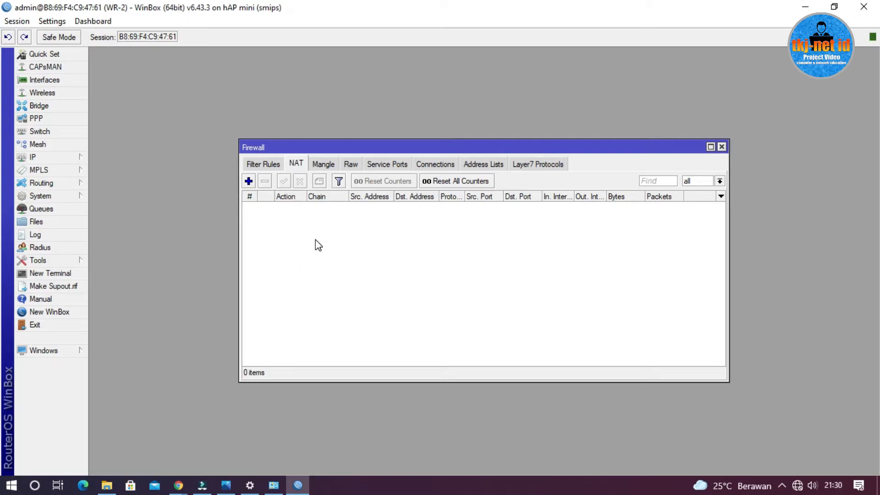
left_click(248, 181)
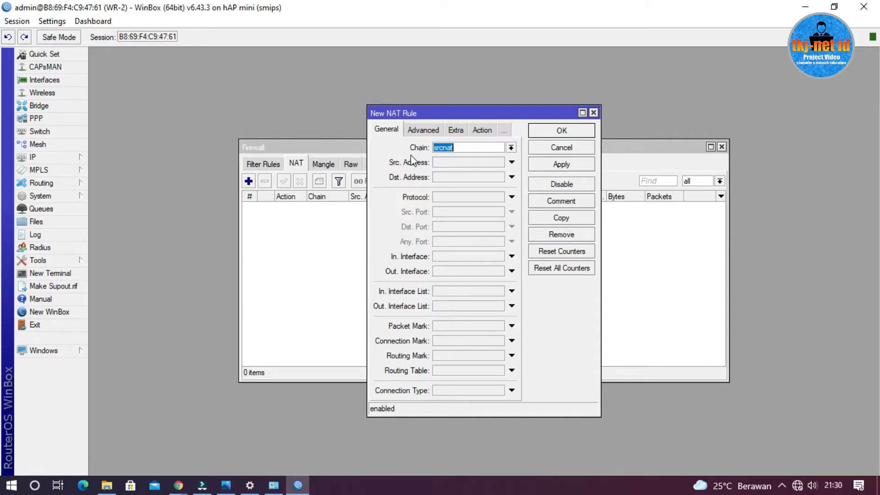
left_click(462, 149)
double_click(464, 148)
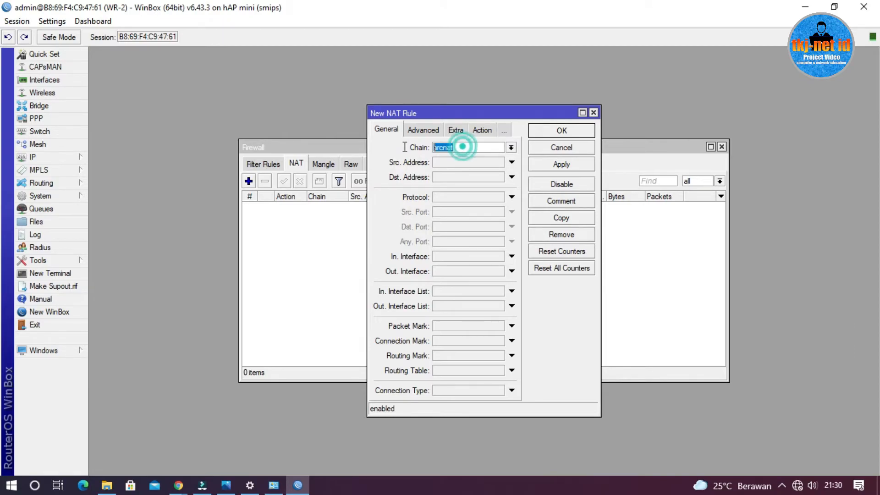
left_click(379, 206)
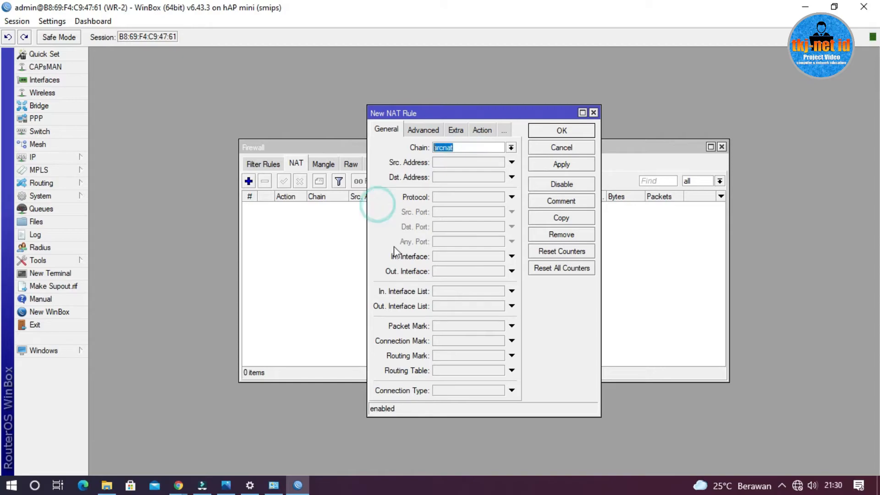
left_click(469, 272)
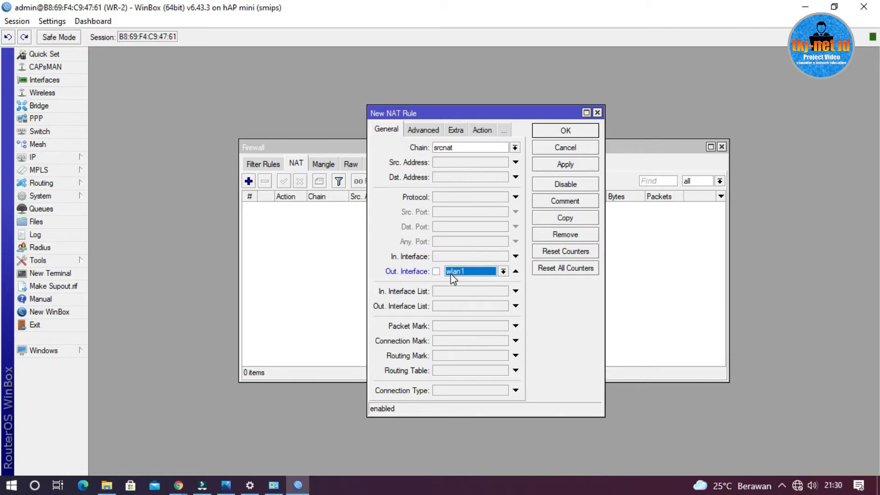
Set the new NAT rule's action to masquerade and save the rule
left_click(479, 131)
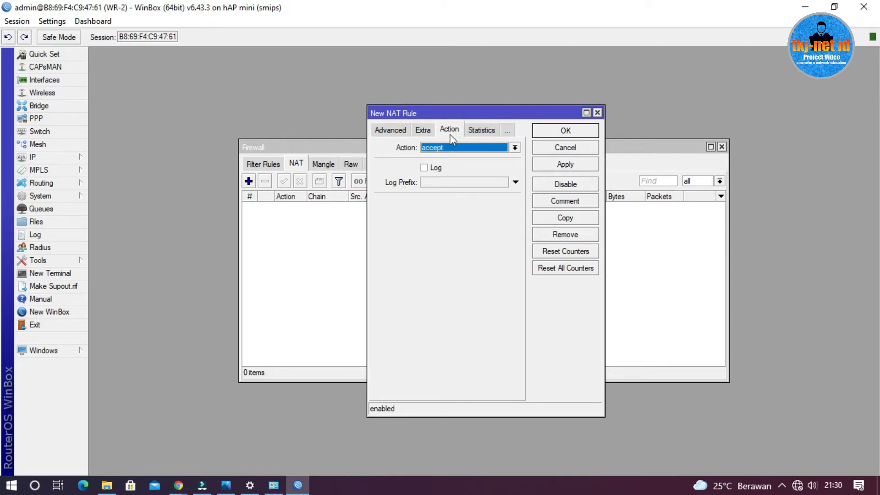
left_click(455, 150)
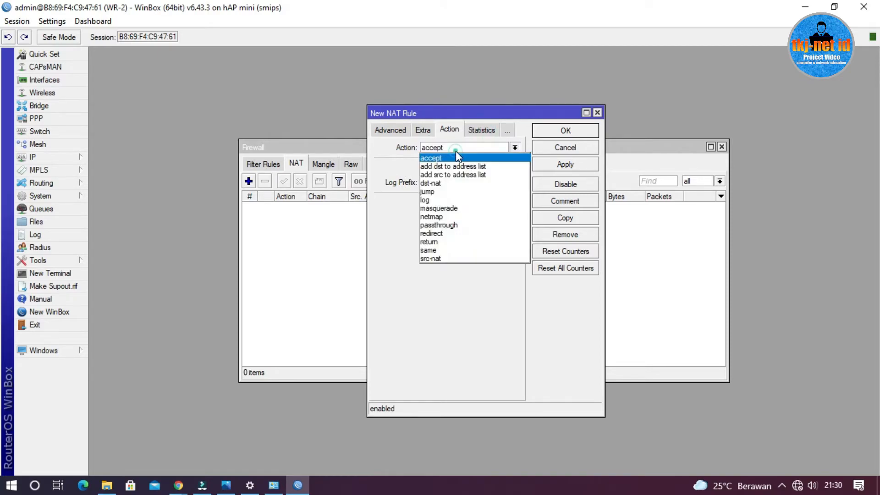
left_click(464, 206)
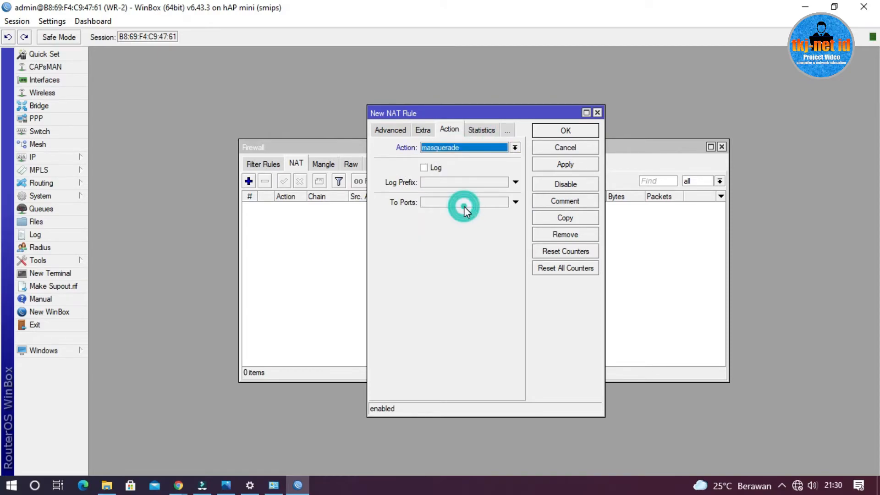
left_click(569, 134)
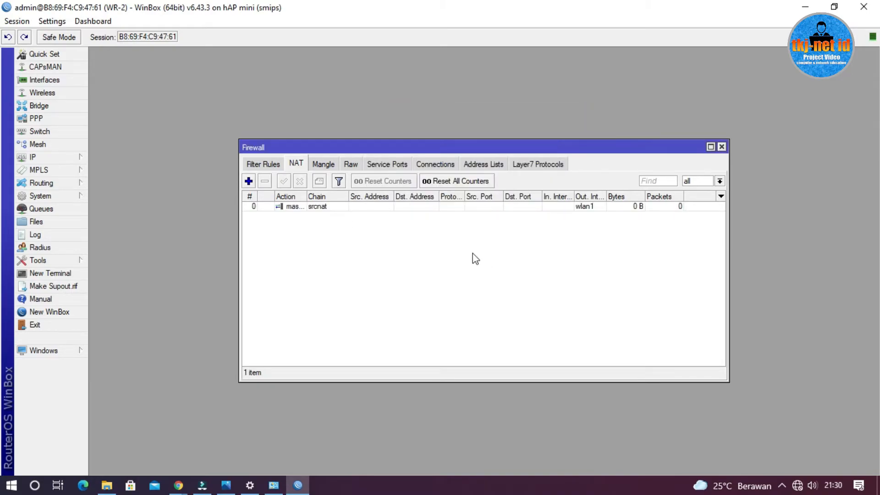
left_click(38, 274)
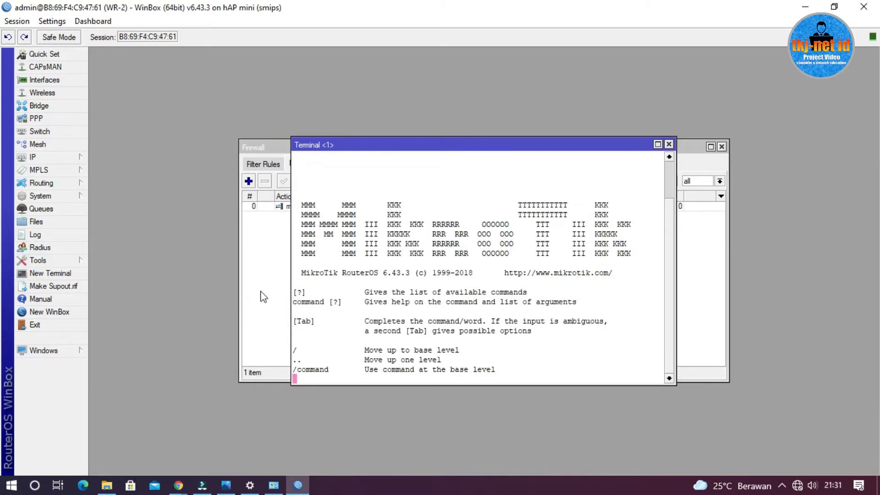
type("ping ")
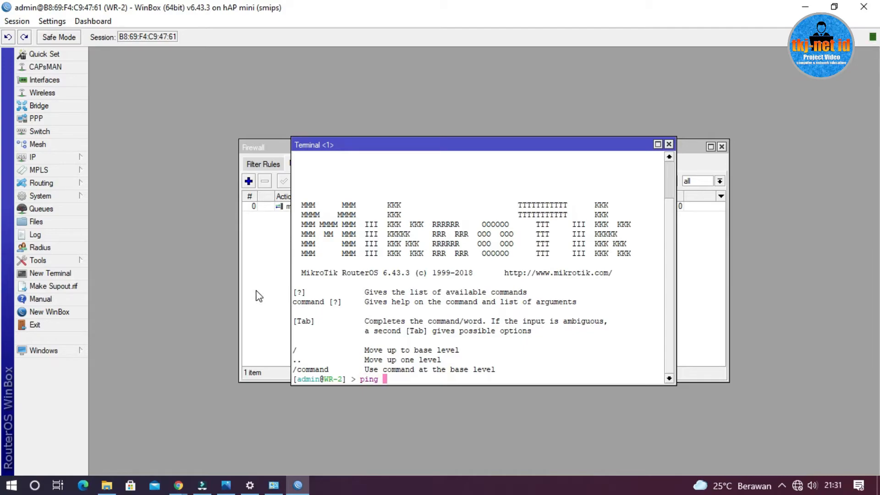
type("www.google.co.id")
key("Return")
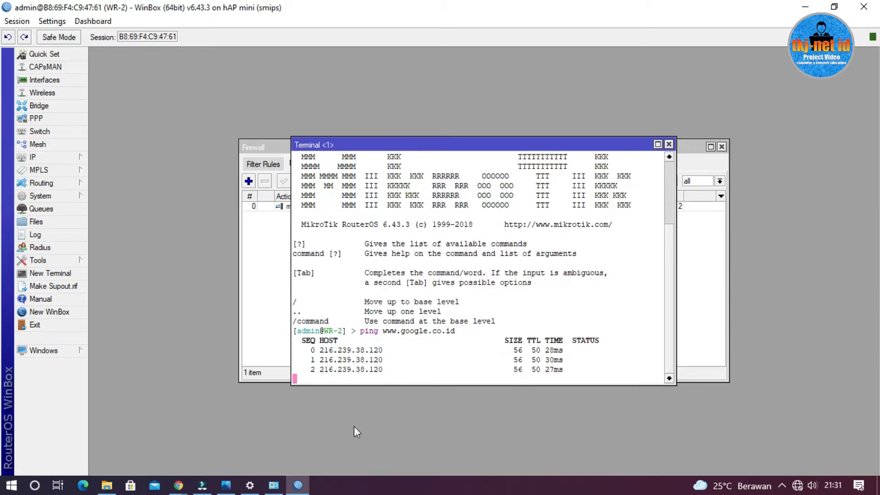
Consult the topology picture in Photos, and close the terminal and firewall windows in WinBox
left_click(226, 484)
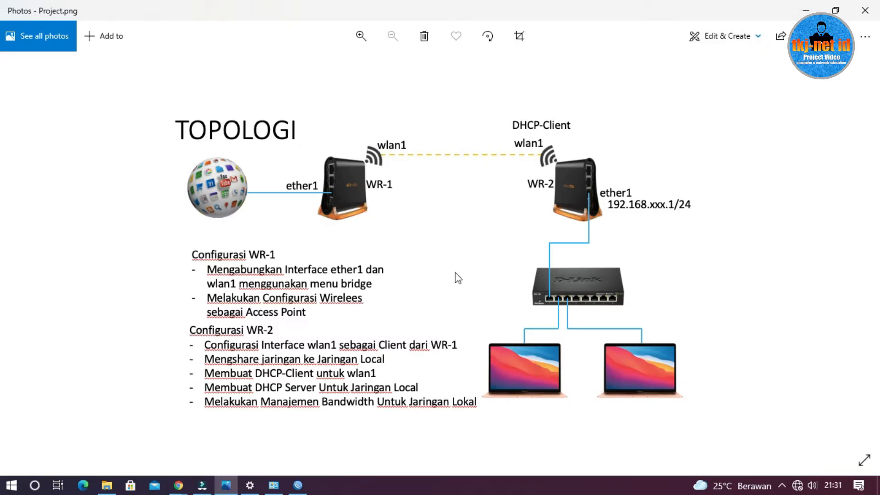
left_click(805, 11)
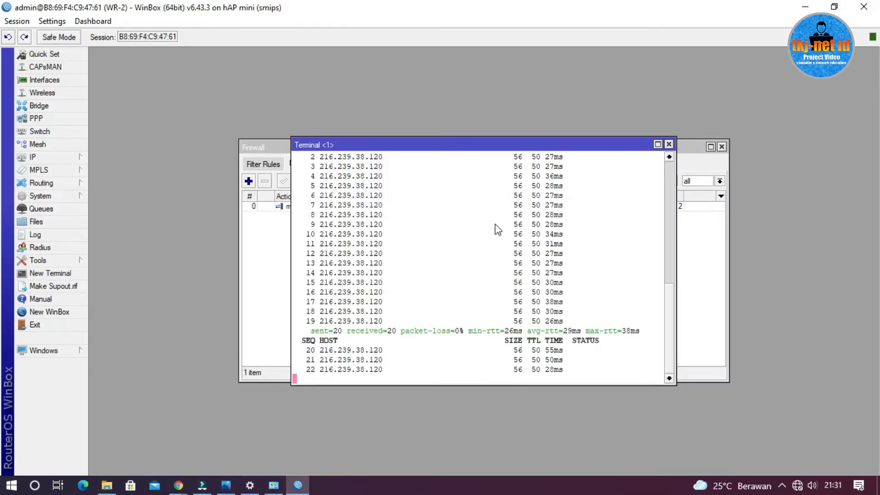
left_click(670, 145)
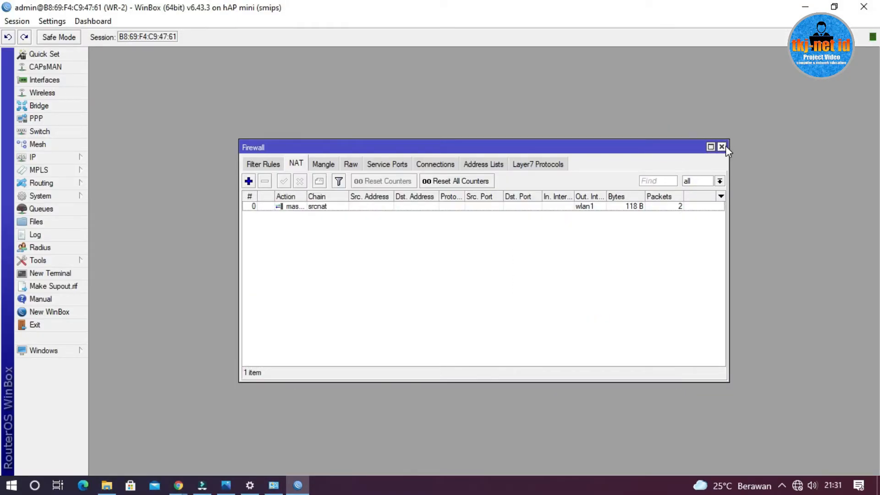
left_click(722, 147)
Open the router's IP address list and check WR-2's ether1 addressing in the topology picture in Photos
left_click(65, 158)
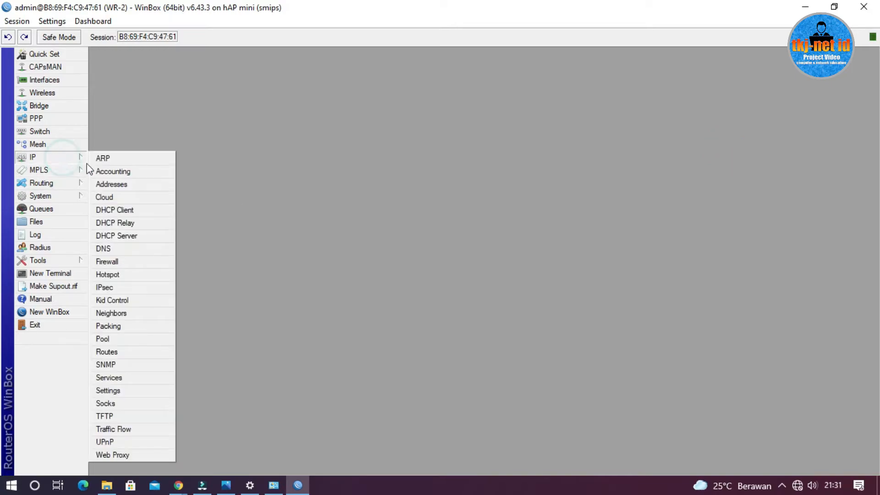
left_click(128, 184)
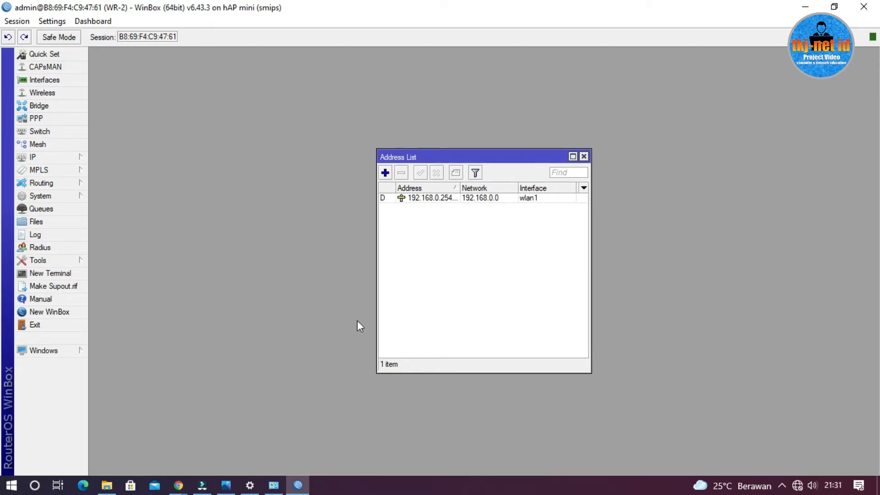
left_click(226, 485)
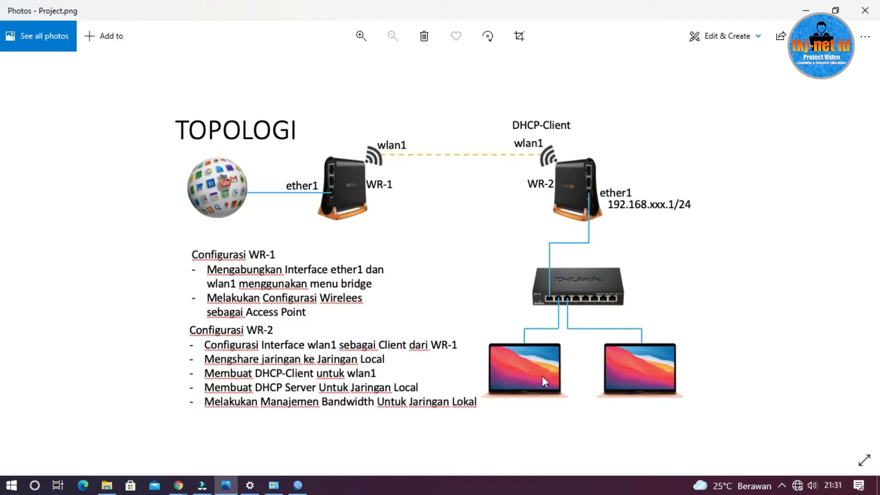
left_click(806, 10)
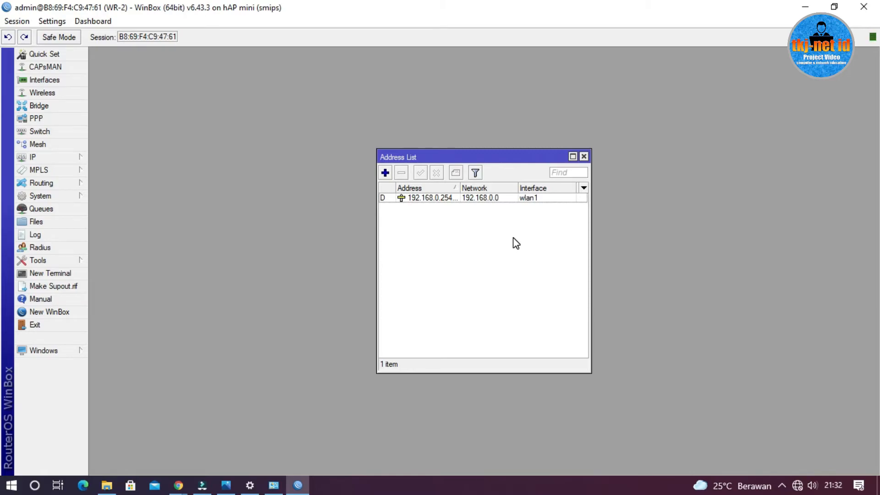
Add the IP address 192.168.98.1/24 on interface ether1 in WinBox
left_click(385, 172)
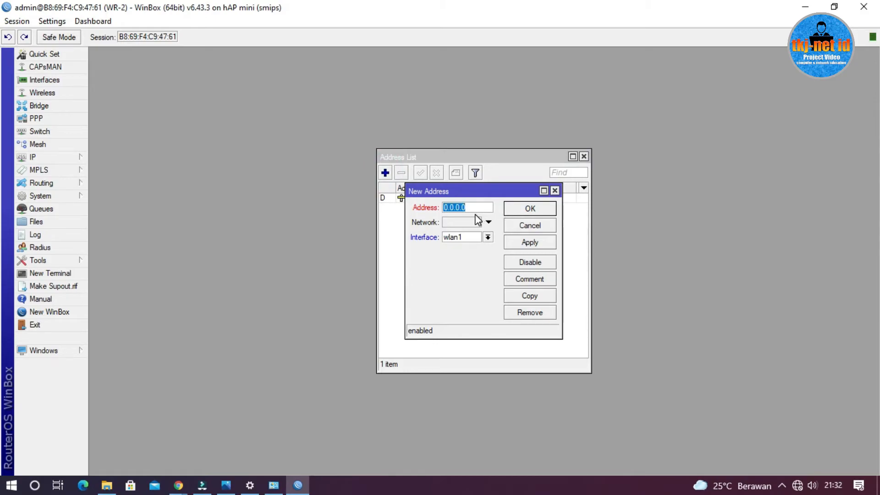
type("192")
type(".168.")
type("98")
type(".1/2")
type("4")
left_click(486, 237)
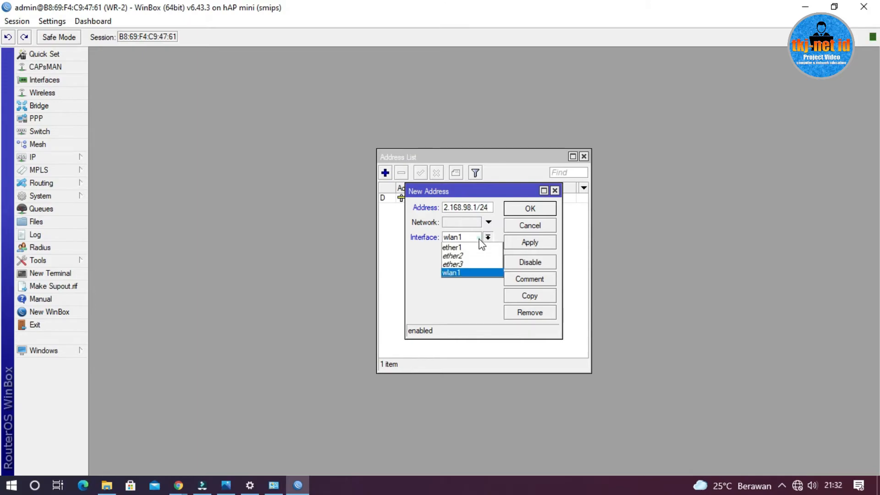
left_click(475, 248)
left_click_drag(563, 204, 592, 204)
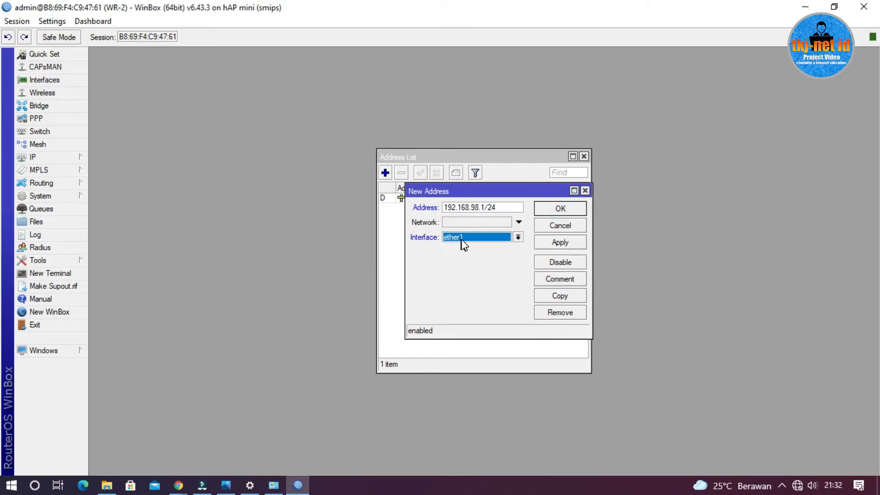
left_click(559, 207)
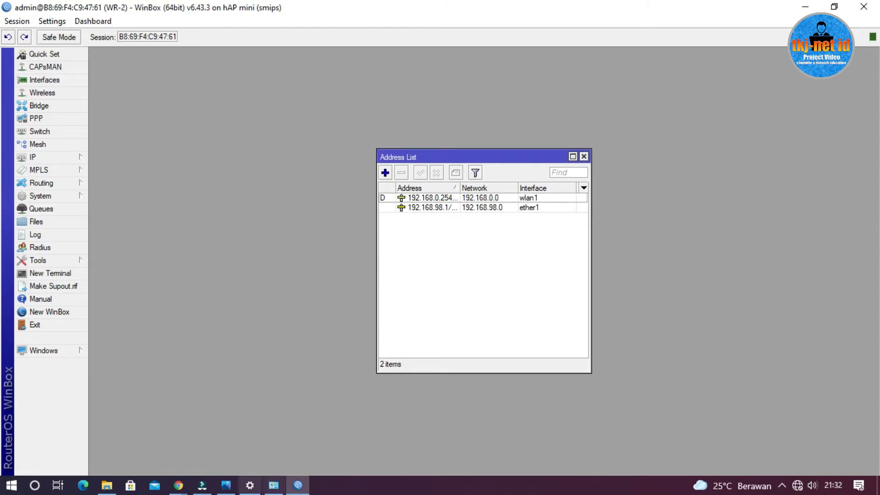
Consult the topology picture in Photos and open the DHCP server list in WinBox
left_click(226, 485)
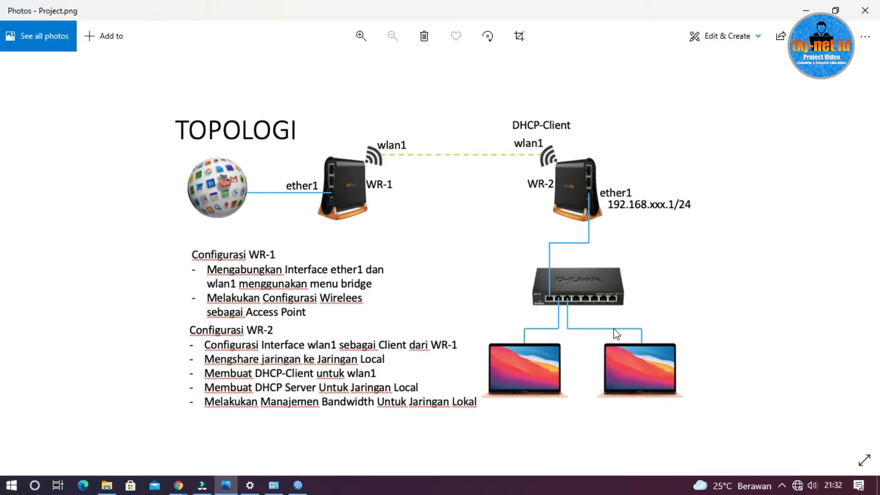
left_click(806, 11)
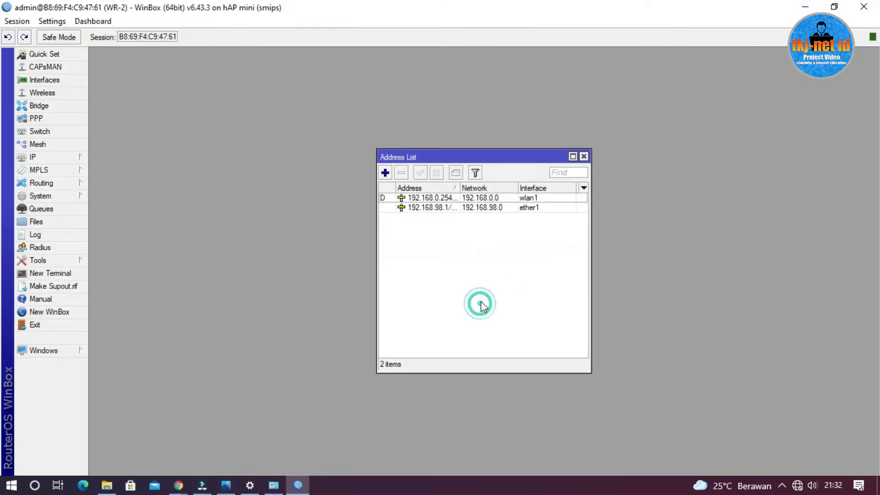
left_click(55, 156)
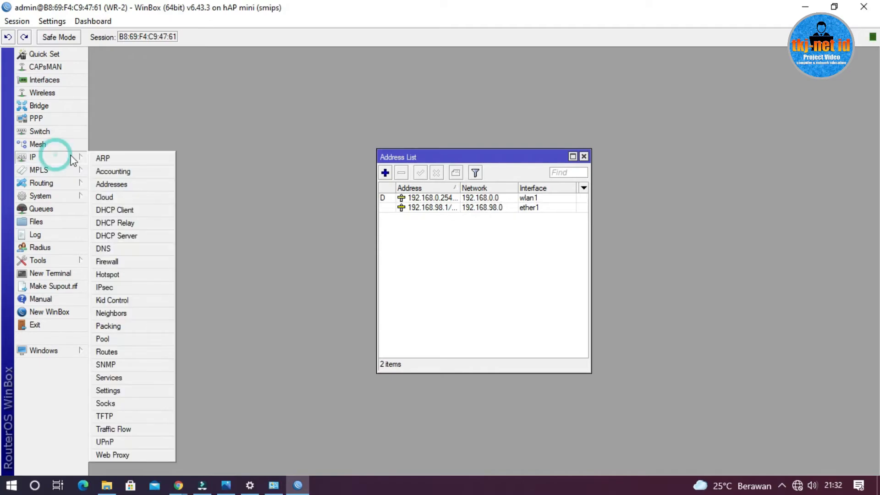
left_click(130, 237)
left_click(377, 183)
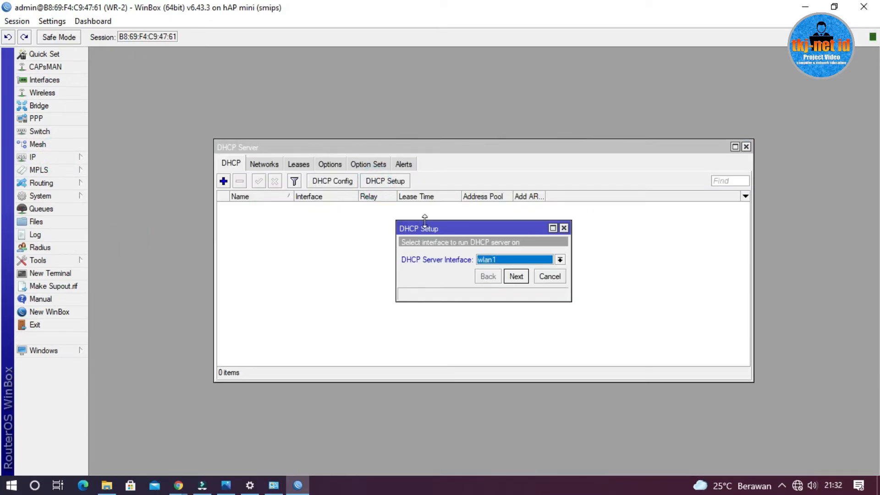
left_click(564, 227)
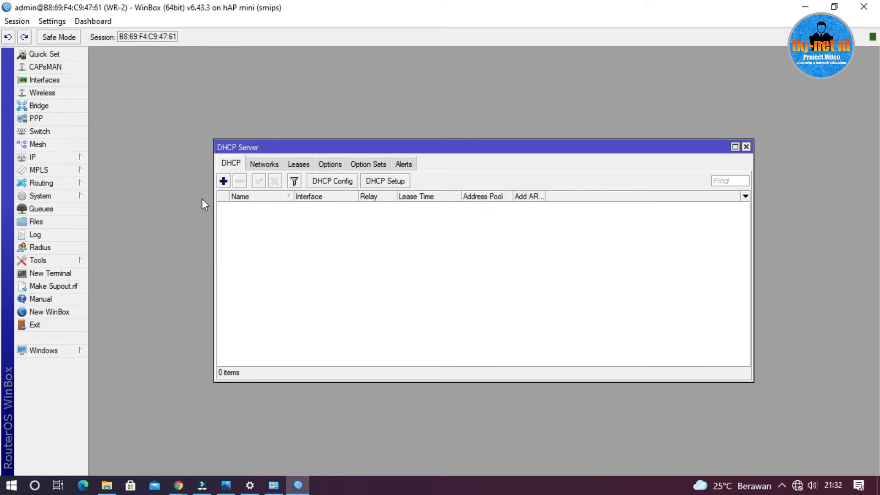
Set up a DHCP server on ether1 for 192.168.98.0/24, accepting the suggested gateway, address pool, DNS servers and lease time
left_click(389, 183)
left_click(514, 258)
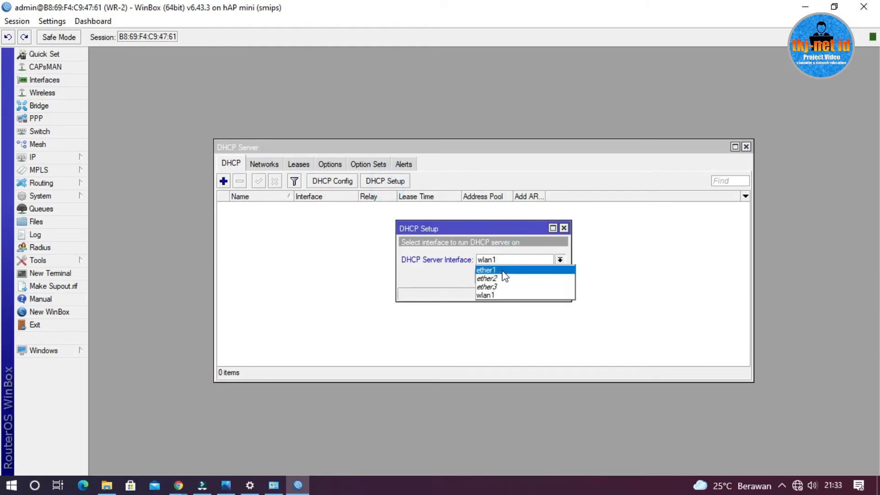
left_click(503, 271)
left_click(511, 276)
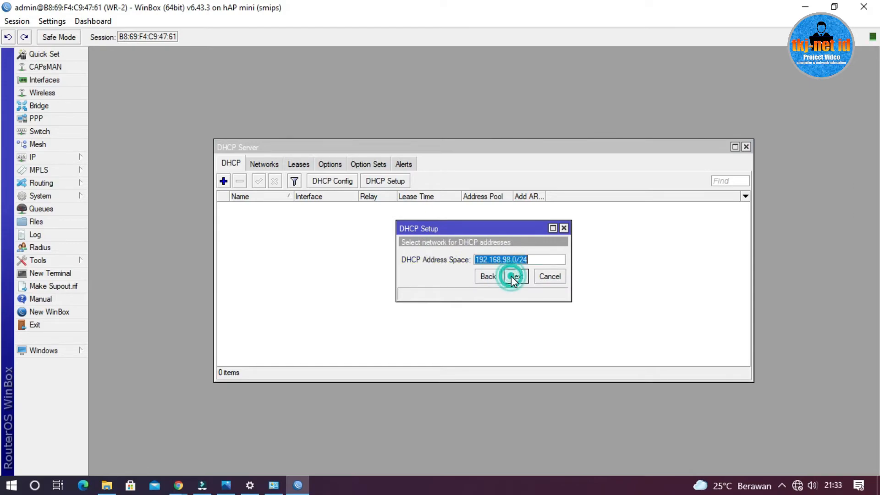
left_click(516, 277)
left_click(516, 277)
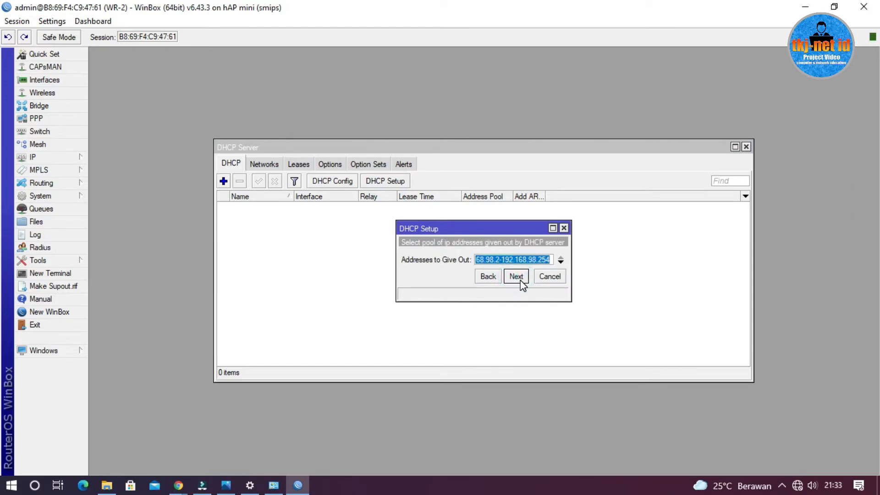
left_click(520, 280)
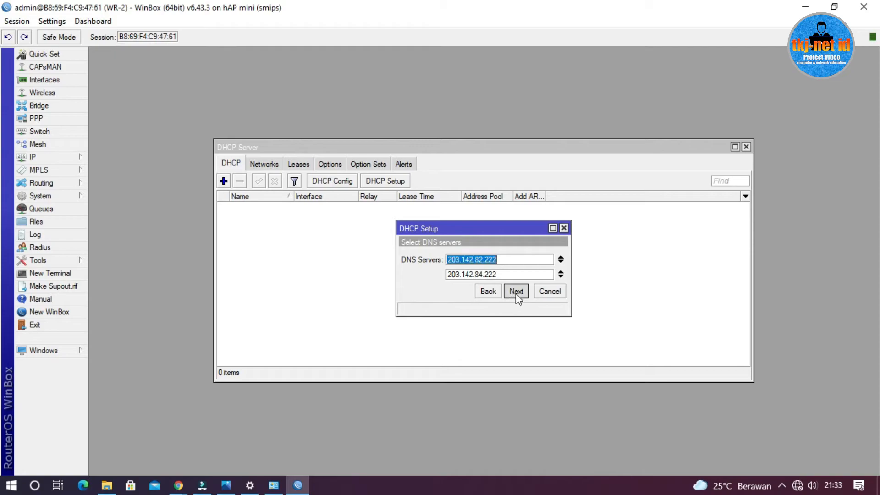
left_click(516, 291)
left_click(516, 292)
left_click(493, 257)
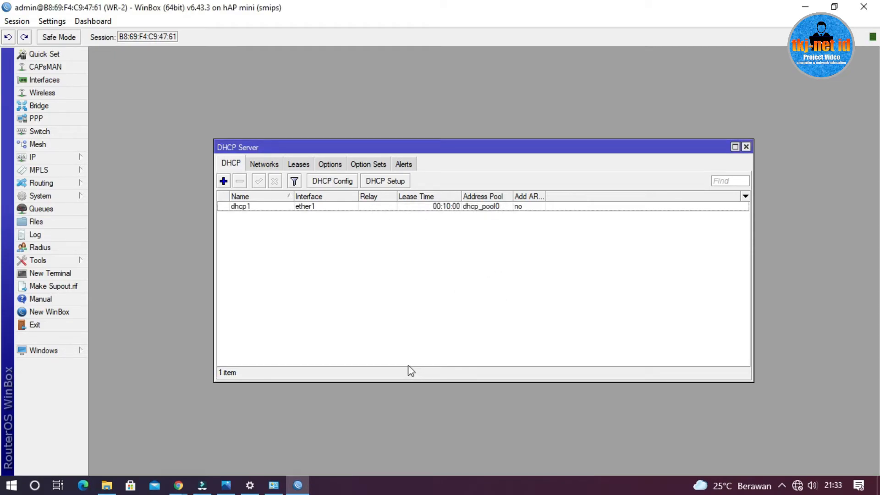
Open a Windows Command Prompt and try to renew the PC's IP lease with the command ipconfig/ren
key("super+r")
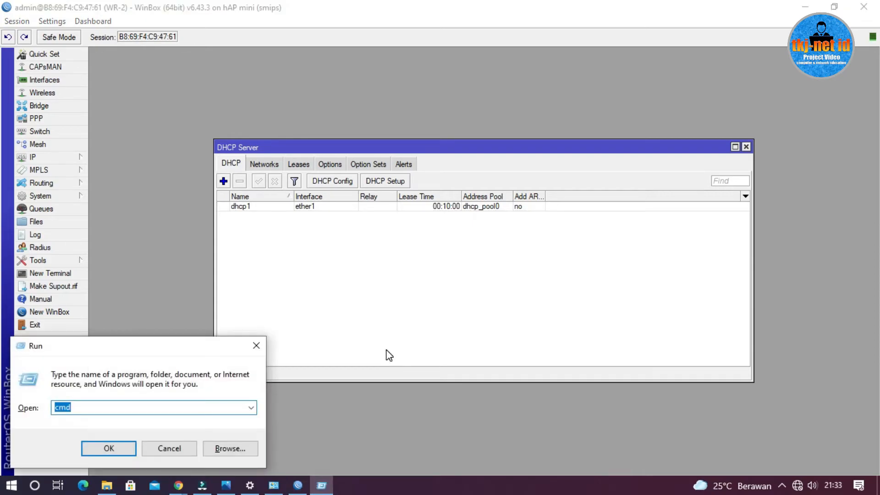
key("Return")
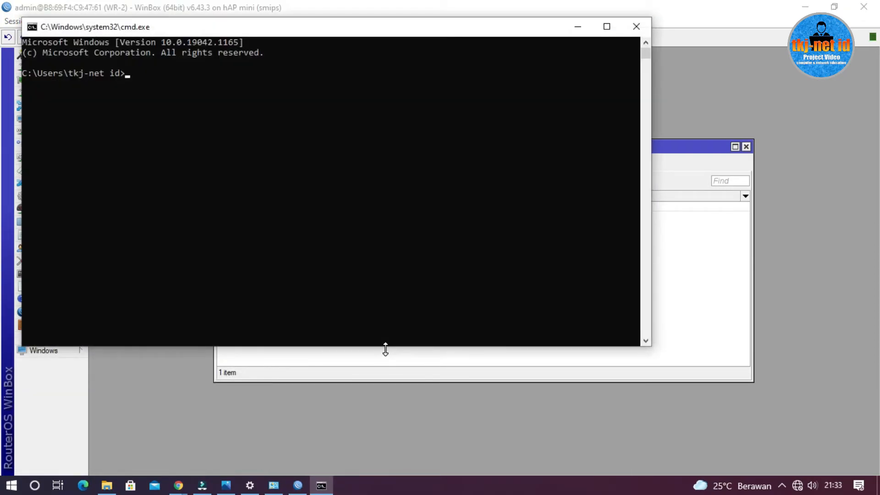
type("ipconfig/")
key("BackSpace")
type("/ren")
key("Return")
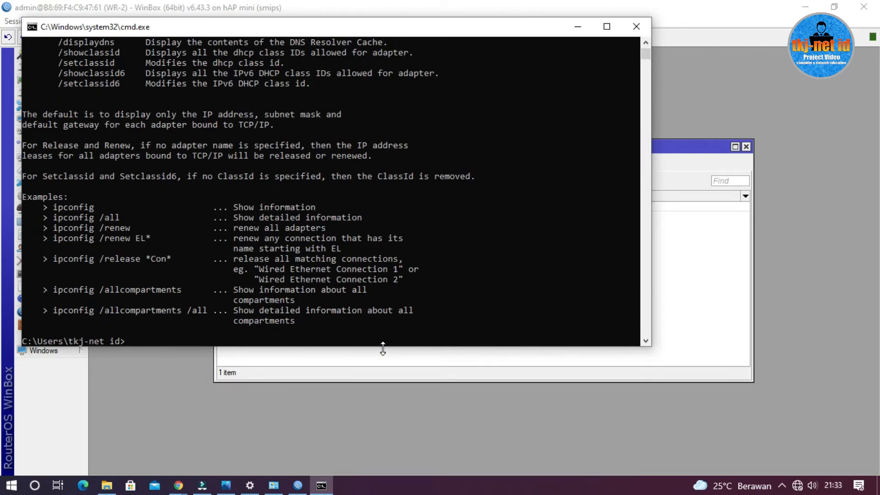
Correct the previous command to ipconfig /renew, run it to renew the PC's IP lease, and minimise Command Prompt
key("Up")
type("ew")
key("Return")
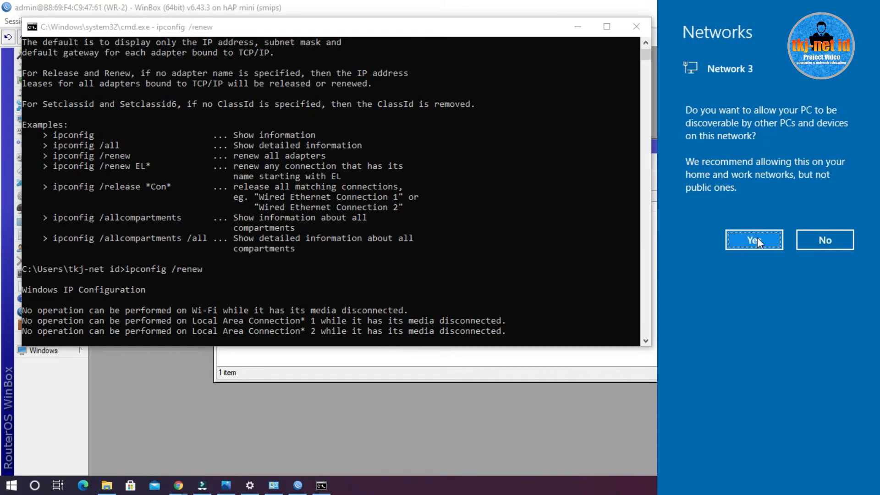
left_click(546, 30)
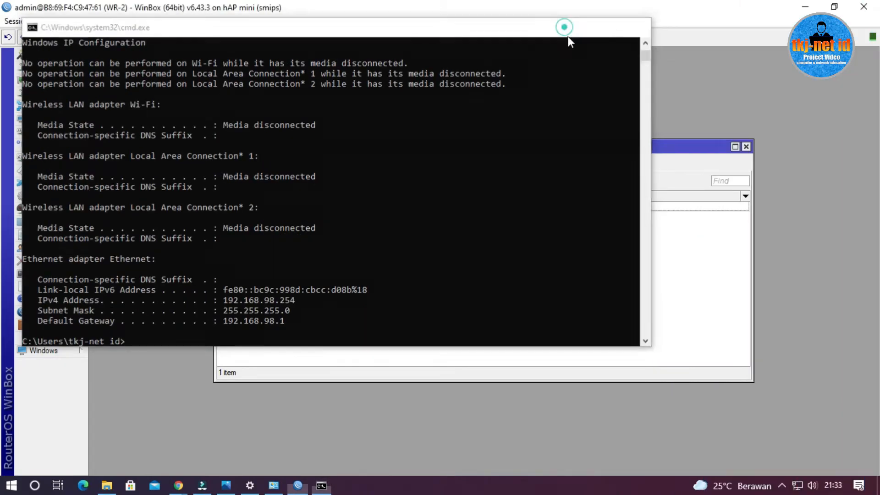
left_click(577, 26)
Run an internet speed test on speedtest.net in a new Chrome window and consult the topology picture in Photos
mouse_move(177, 487)
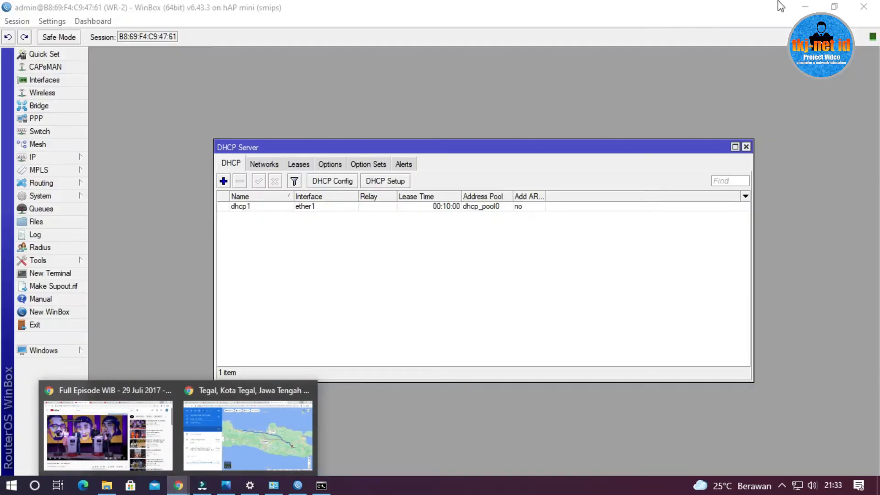
left_click(802, 5)
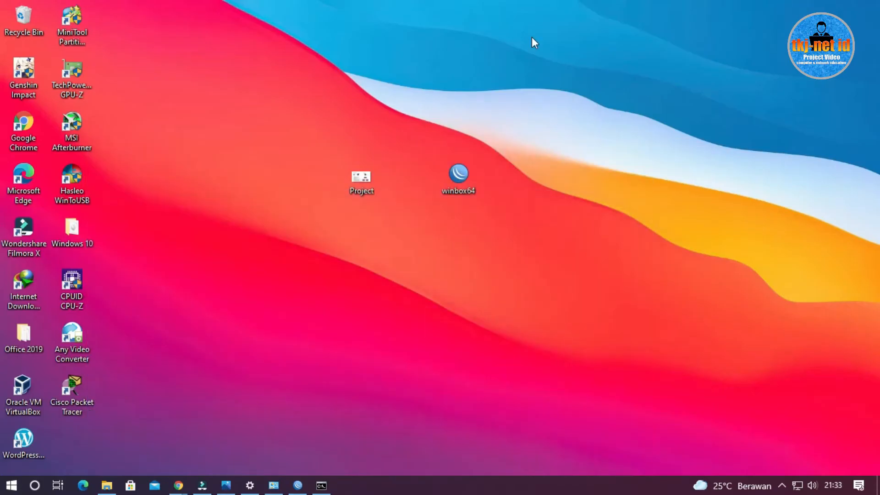
double_click(21, 126)
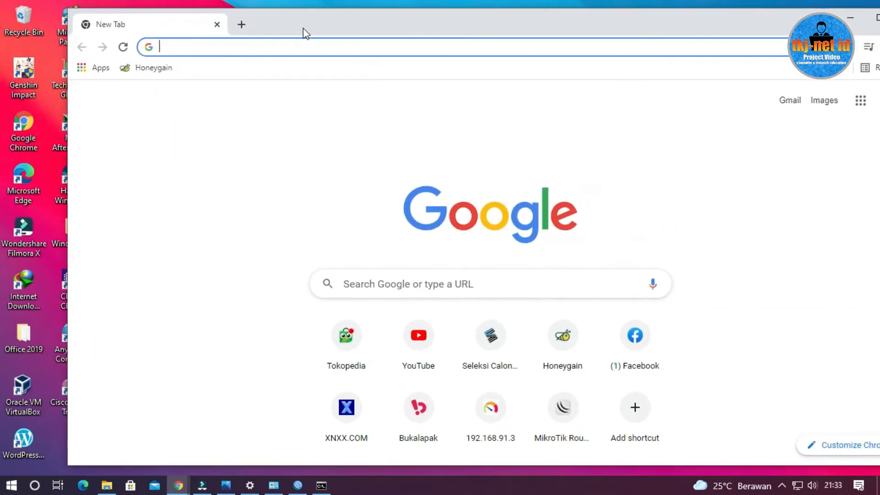
double_click(417, 28)
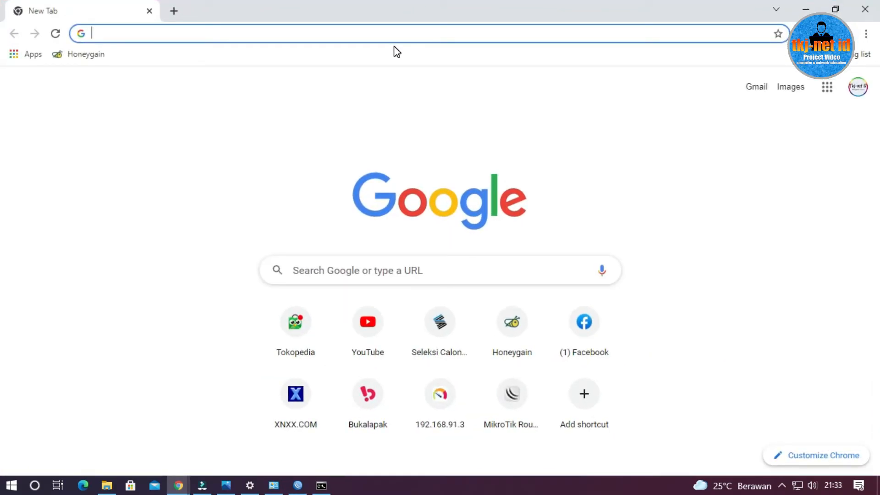
type("speedtest.net")
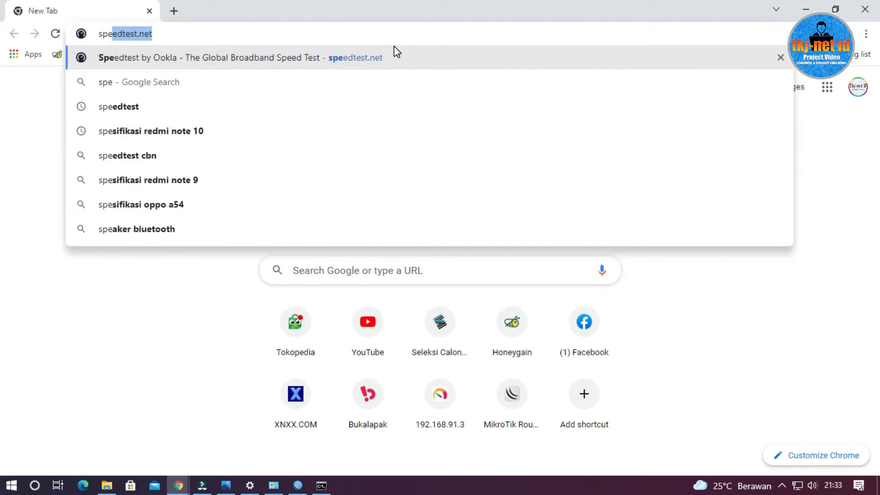
key("Return")
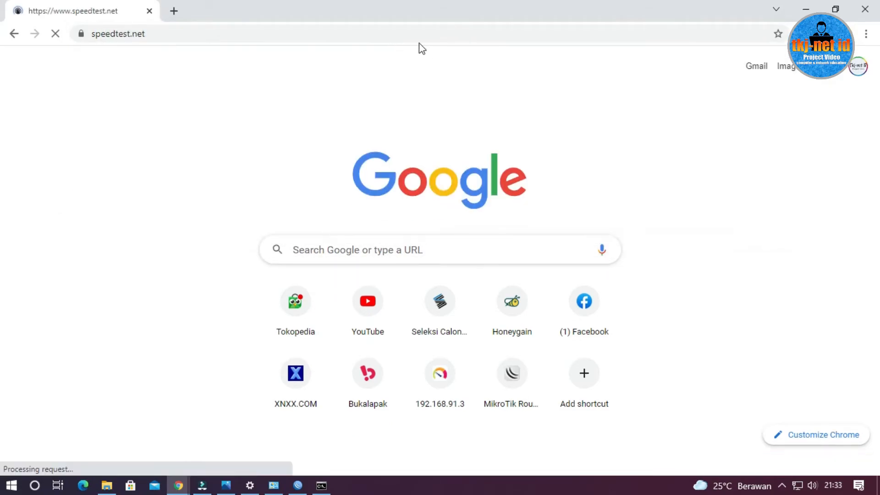
scroll(386, 181, "down", 2)
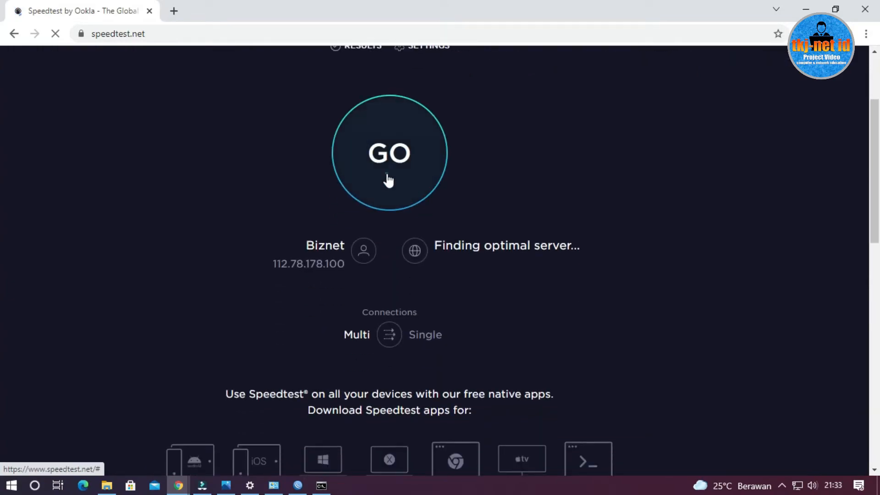
left_click(387, 181)
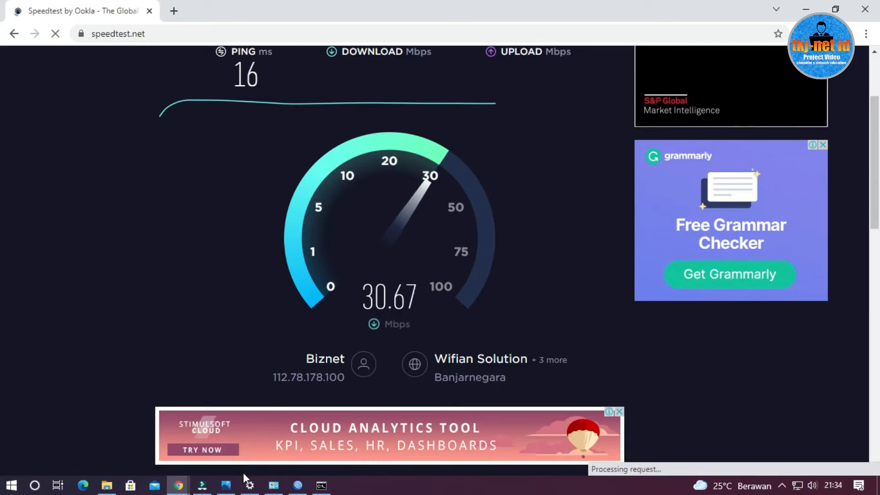
left_click(226, 485)
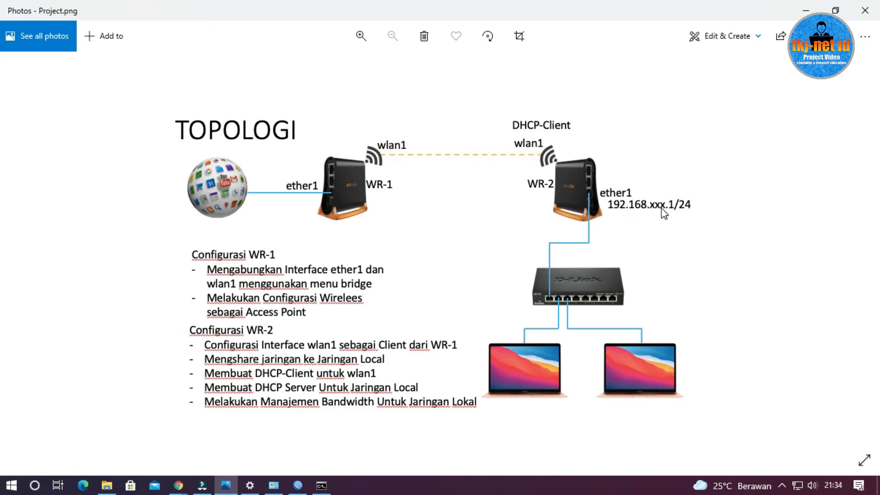
left_click(806, 9)
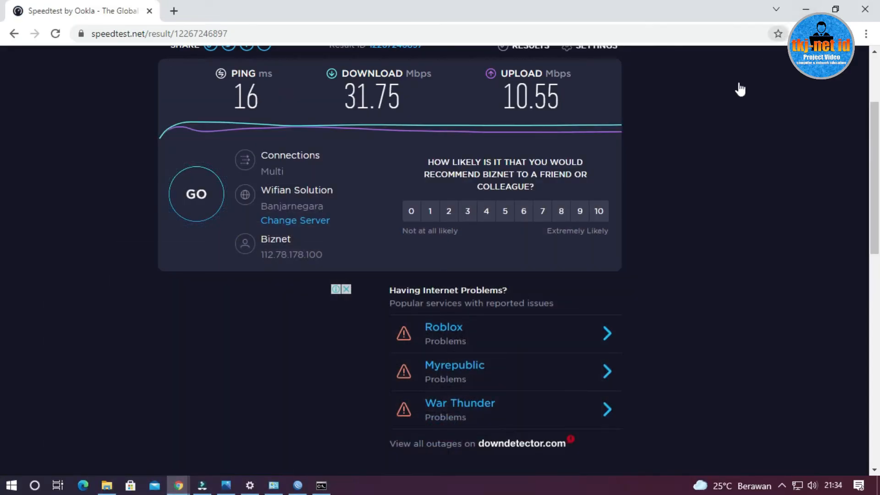
Switch to WinBox, close the DHCP server list and copy the network address 192.168.98.0 from the ether1 address entry
left_click(299, 485)
left_click(747, 147)
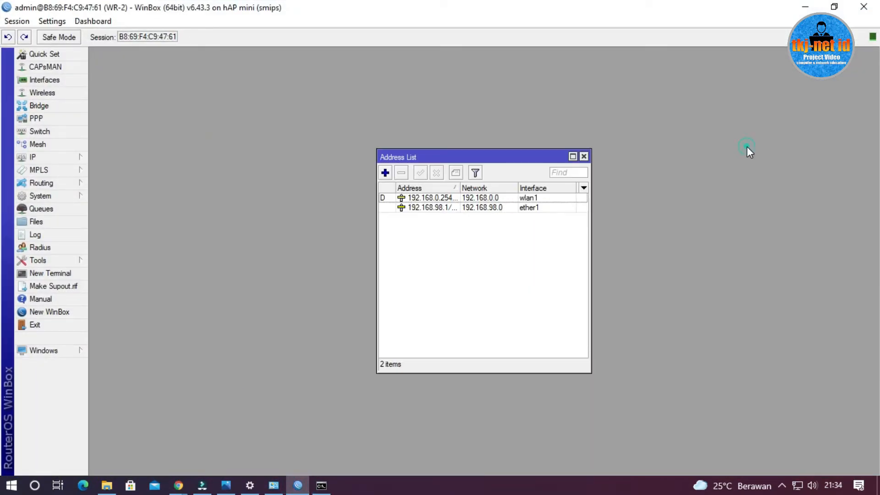
left_click(434, 226)
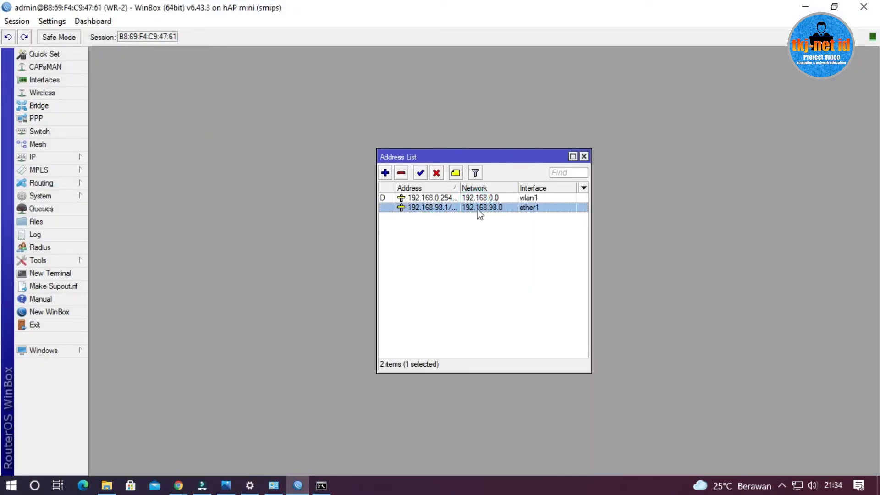
double_click(472, 211)
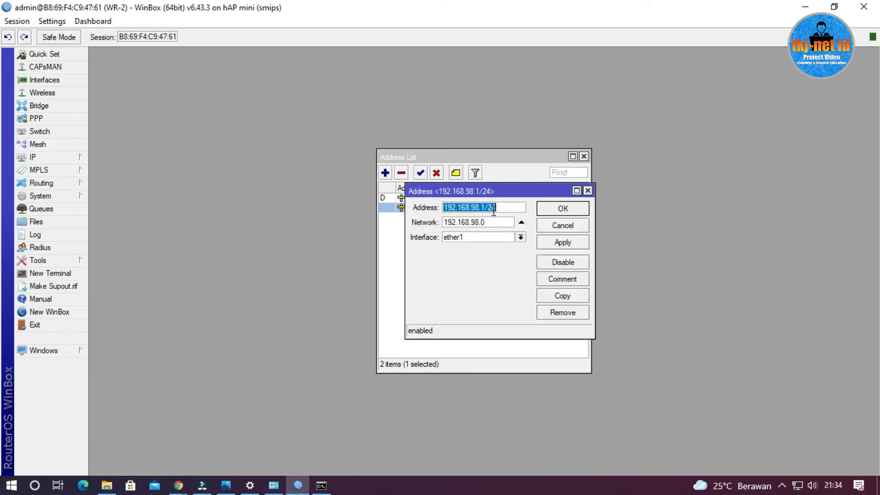
left_click_drag(492, 223, 452, 225)
right_click(451, 225)
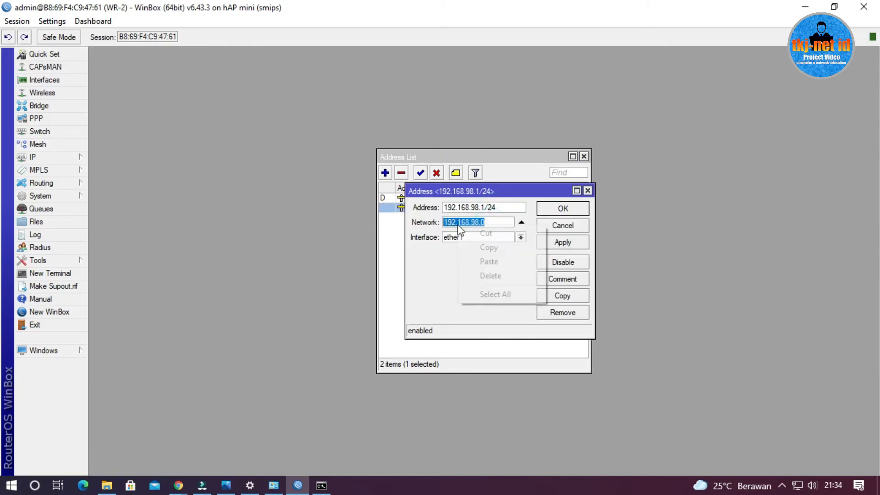
left_click(487, 247)
left_click(557, 209)
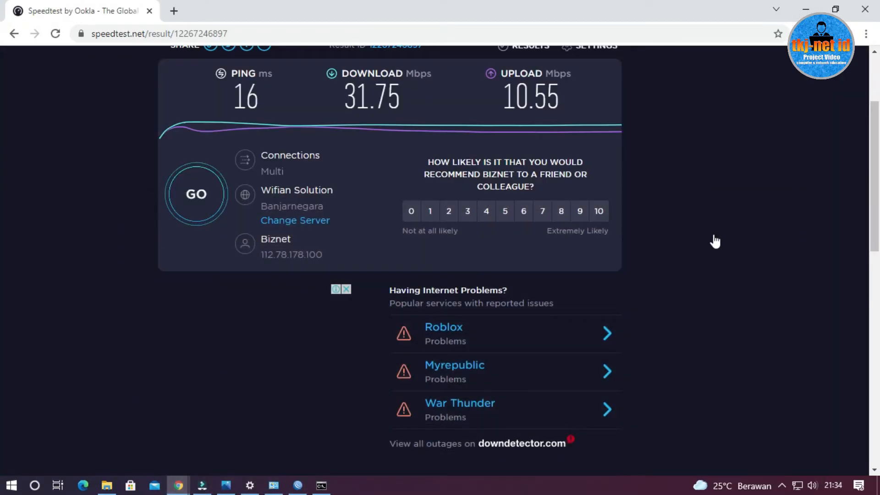
Review the ping, download and upload results of the speed test in Chrome, and return to WinBox
scroll(715, 241, "up", 3)
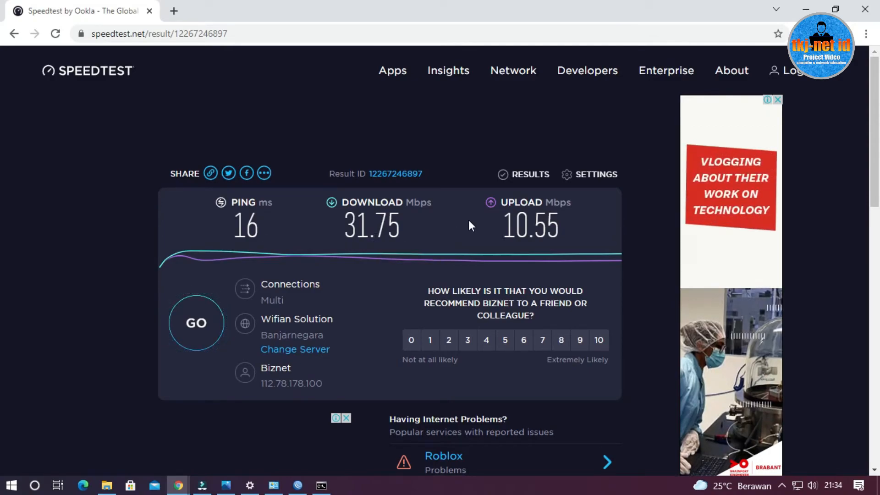
left_click(806, 8)
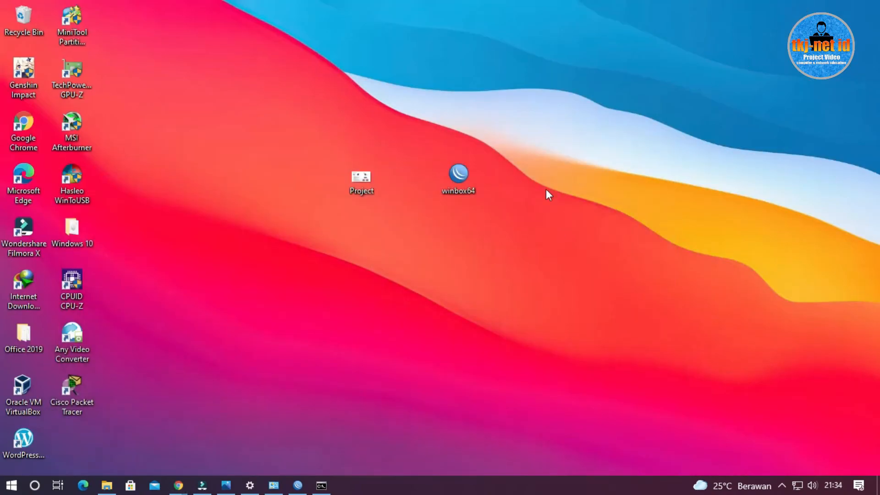
left_click(298, 485)
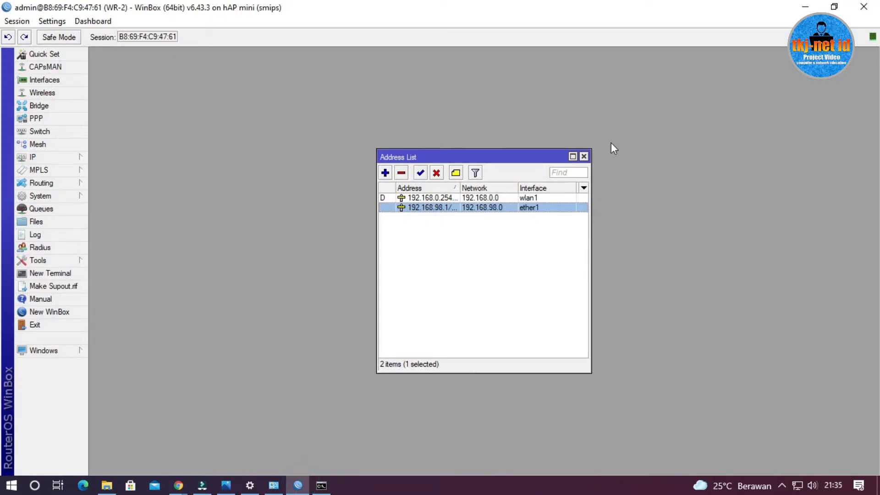
Close the address list and start a new simple queue named LOCAL with the target 192.168.98.0/24
left_click(584, 157)
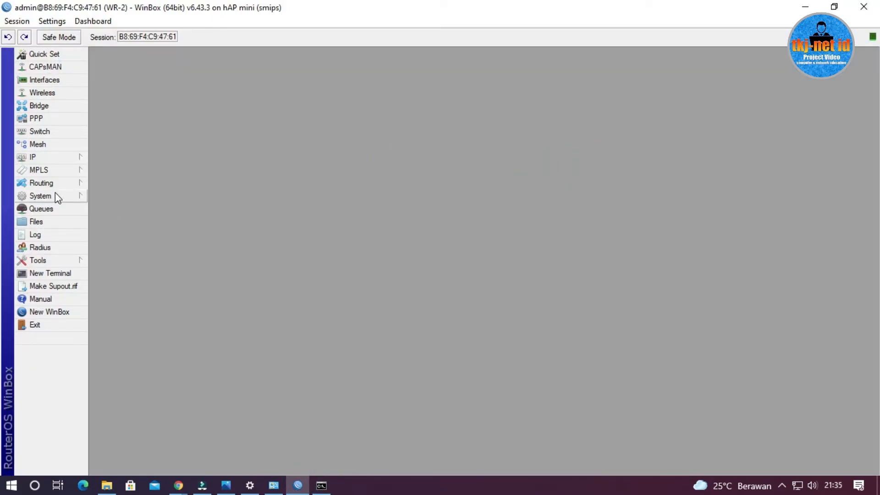
left_click(60, 158)
left_click(37, 210)
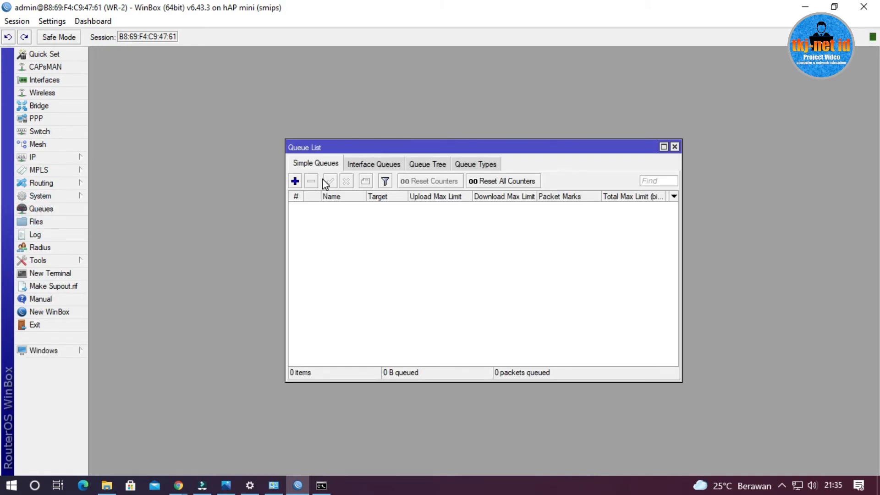
left_click(294, 181)
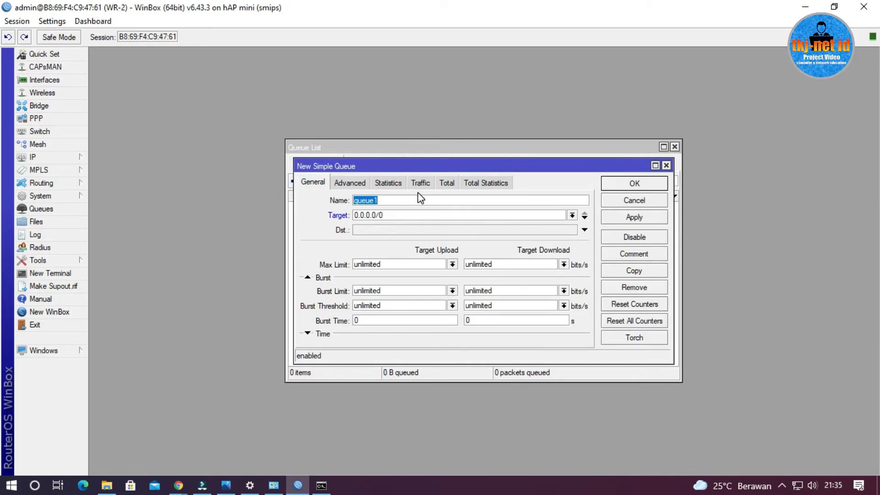
type("L")
key("BackSpace")
type("J")
key("BackSpace")
type("LOCAL")
left_click_drag(467, 213, 326, 220)
right_click(368, 219)
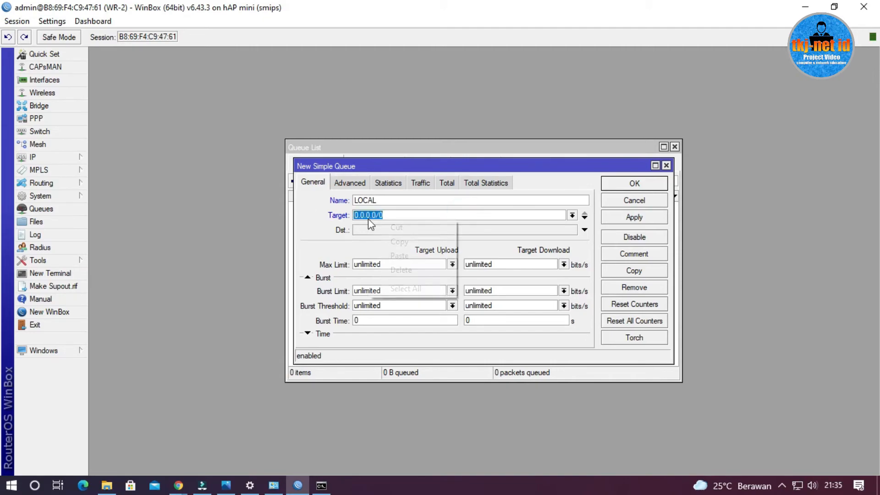
left_click(402, 255)
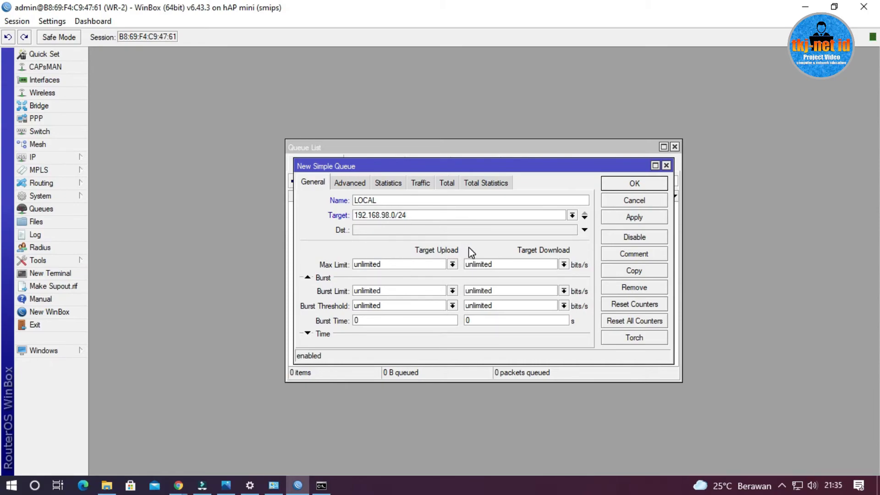
Set the LOCAL queue's maximum upload and download limits to 10M each and save the queue
left_click(452, 264)
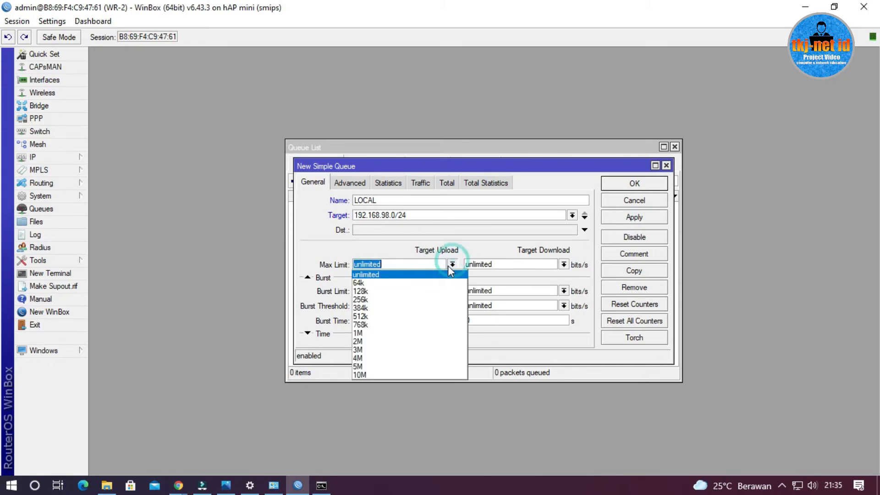
left_click(381, 374)
left_click(564, 265)
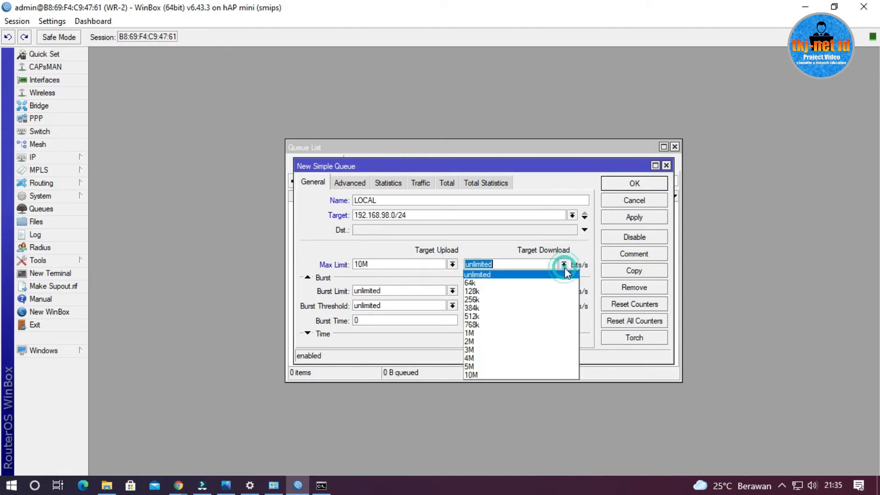
left_click(505, 374)
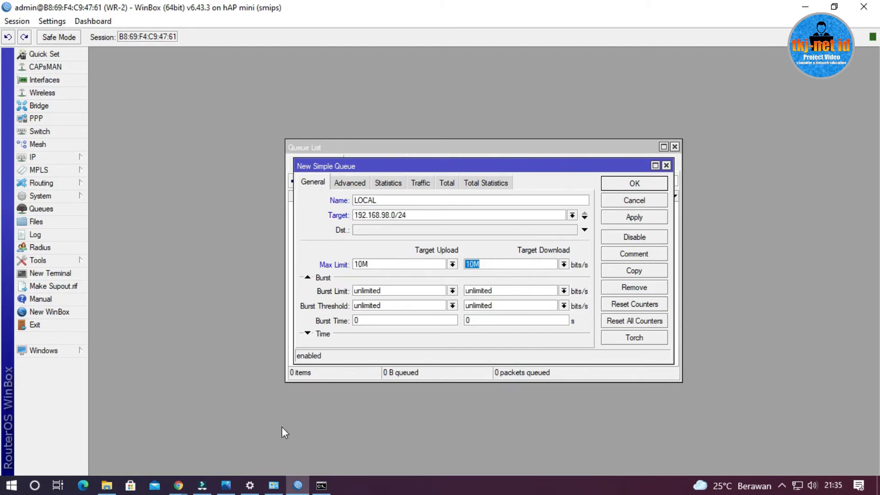
left_click(228, 486)
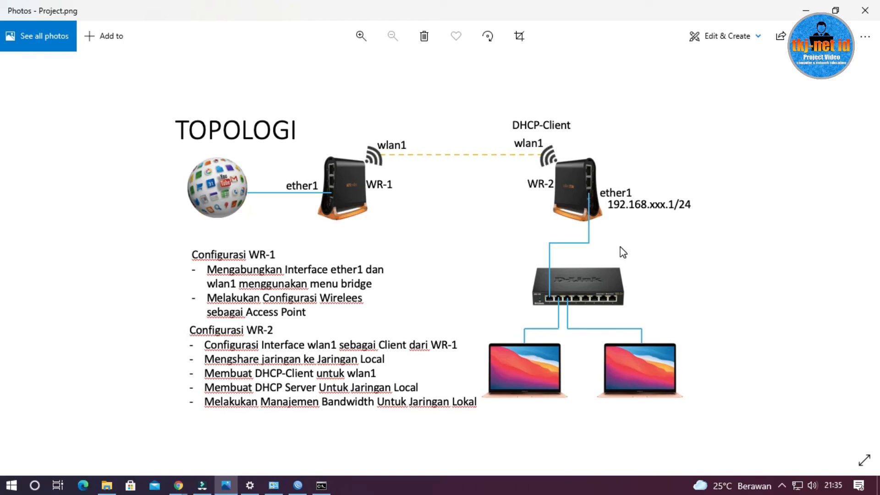
left_click(805, 10)
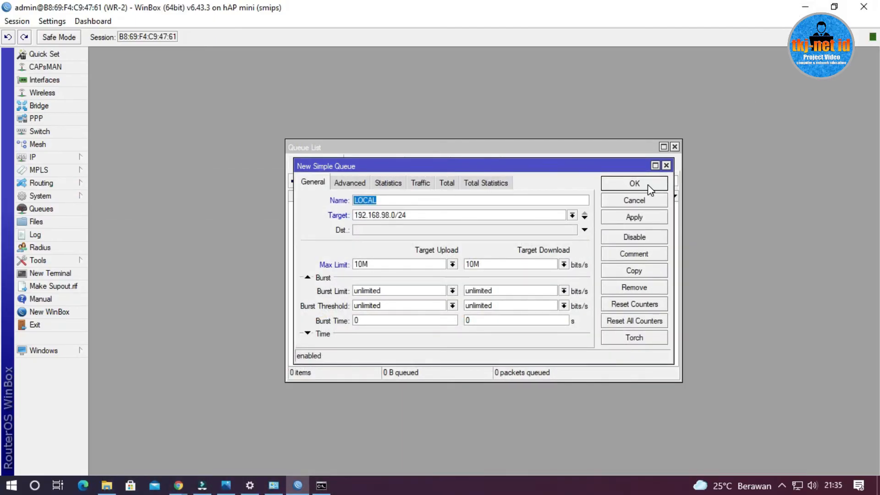
left_click(634, 184)
left_click(438, 207)
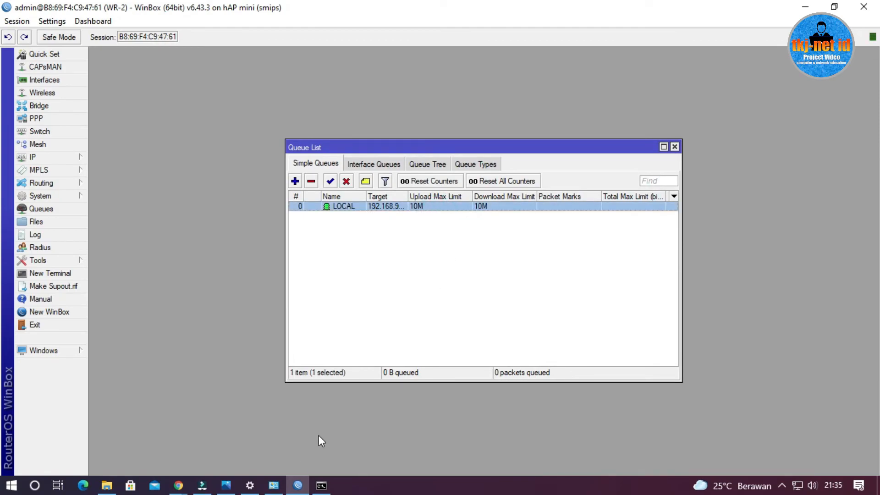
Rerun the speed test in Chrome to check the bandwidth limit and bring up the topology picture in Photos
left_click(177, 486)
left_click(317, 438)
left_click(191, 321)
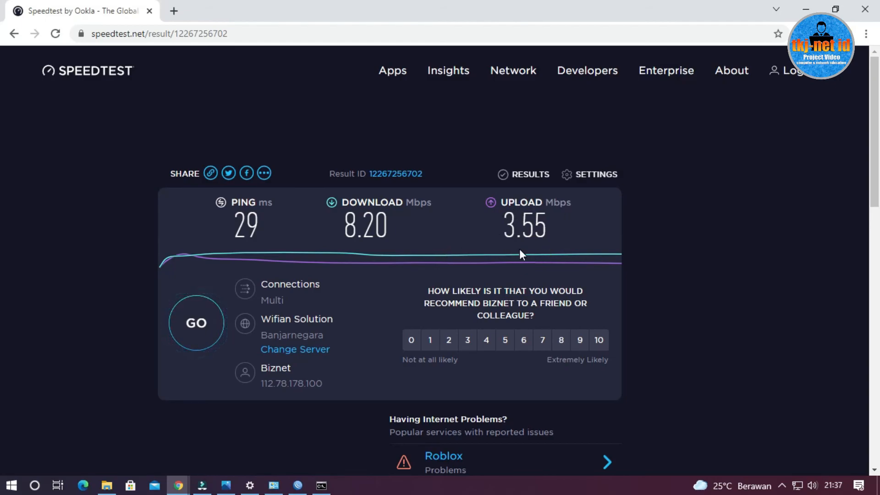
left_click(806, 9)
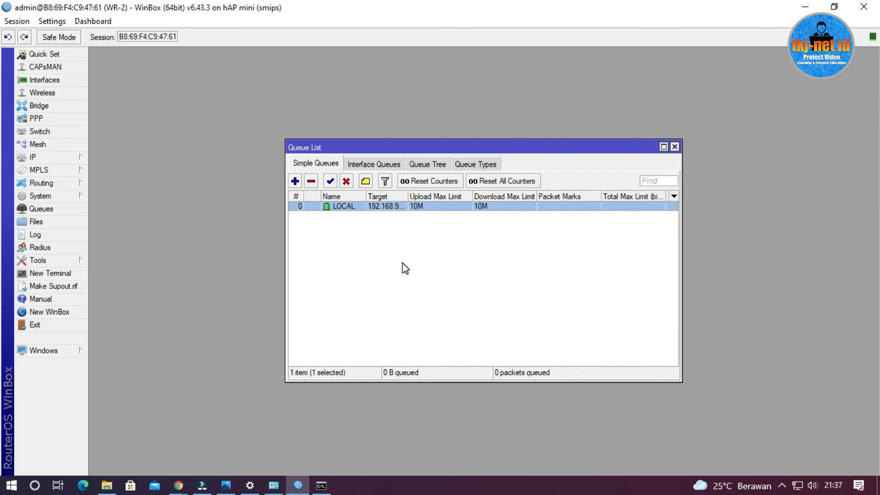
left_click(231, 485)
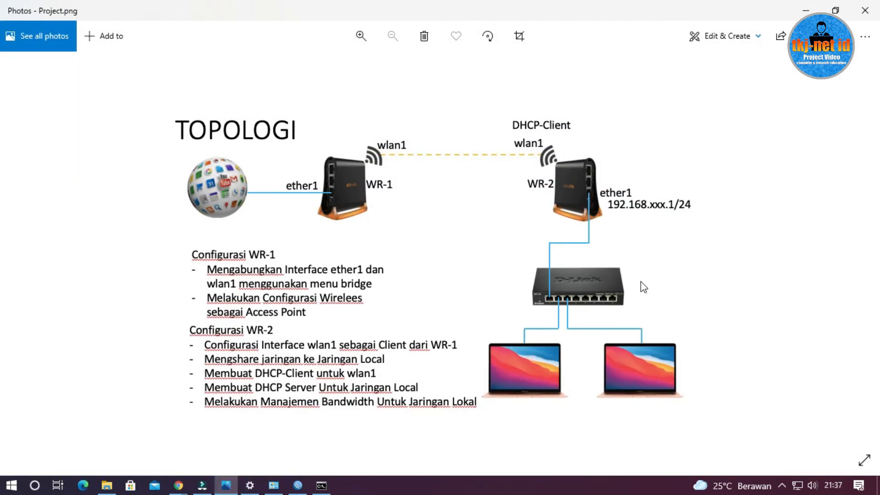